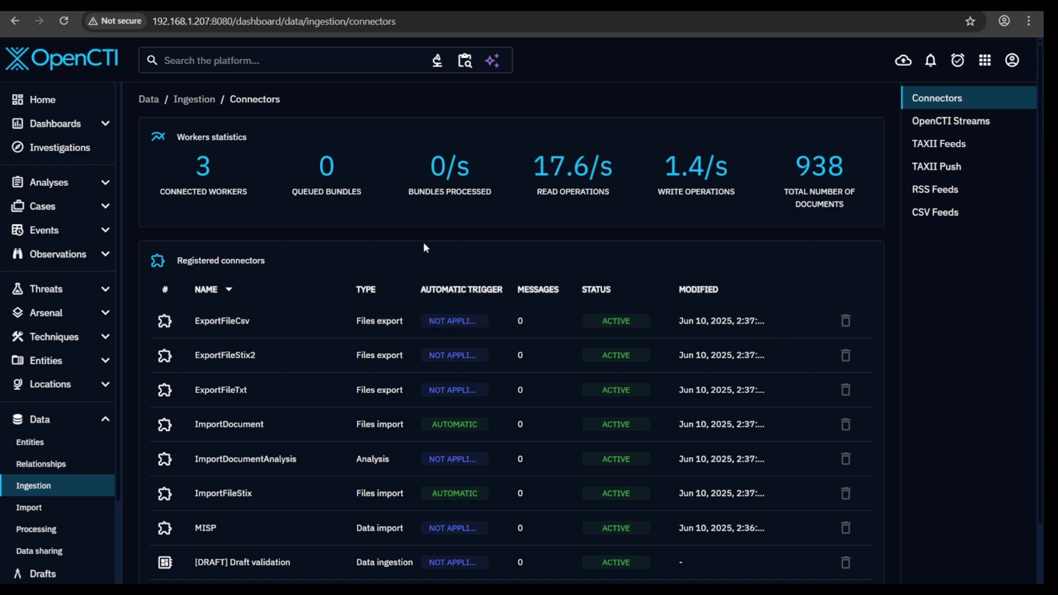
- Browse the data ingestion connectors page, then return Home and open the Import files dialog
{"action": "left_click", "coordinate": [43, 101]}
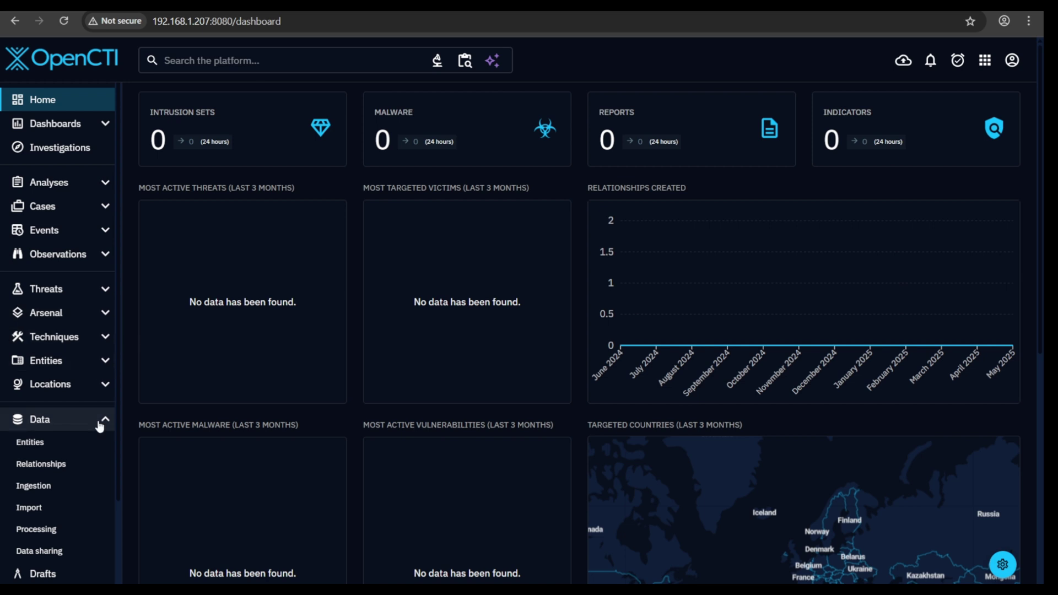
{"action": "left_click", "coordinate": [52, 493]}
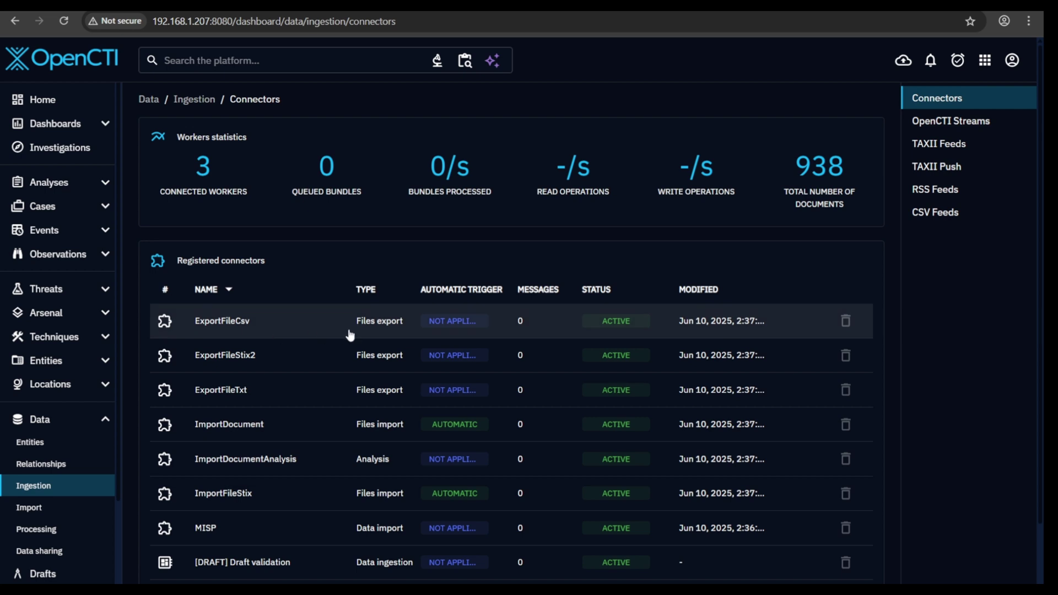
{"action": "scroll", "coordinate": [350, 336], "scroll_direction": "down", "scroll_amount": 2}
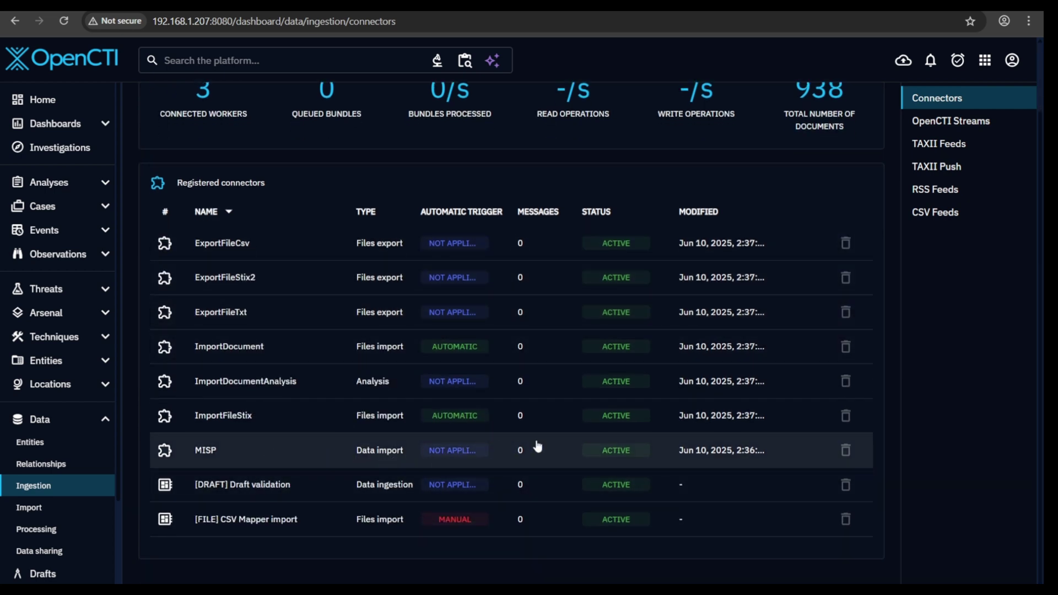
{"action": "scroll", "coordinate": [428, 449], "scroll_direction": "up", "scroll_amount": 2}
{"action": "scroll", "coordinate": [318, 280], "scroll_direction": "down", "scroll_amount": 2}
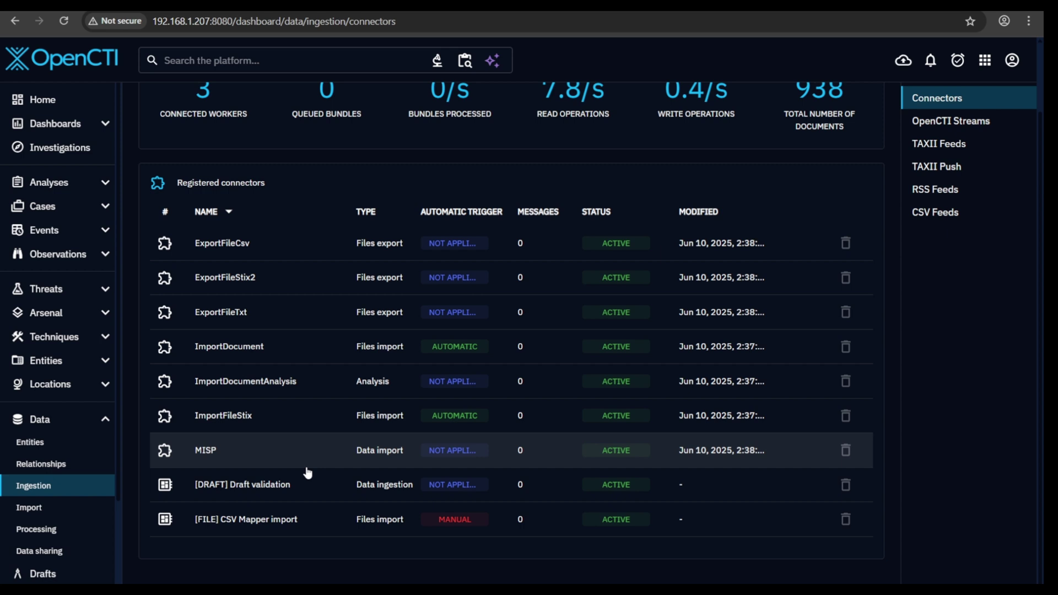
{"action": "scroll", "coordinate": [90, 263], "scroll_direction": "up", "scroll_amount": 2}
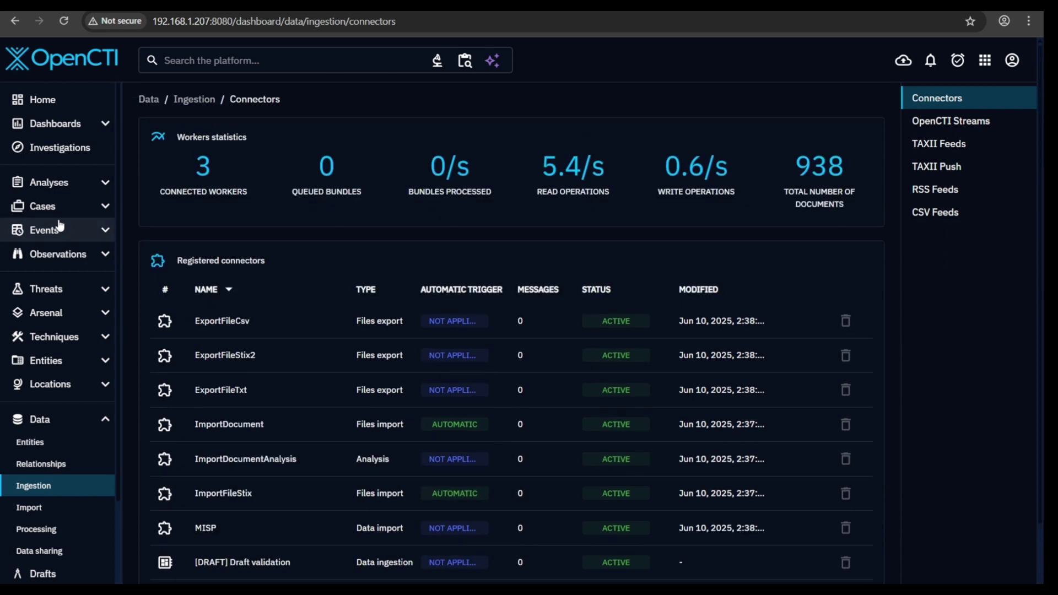
{"action": "left_click", "coordinate": [62, 99]}
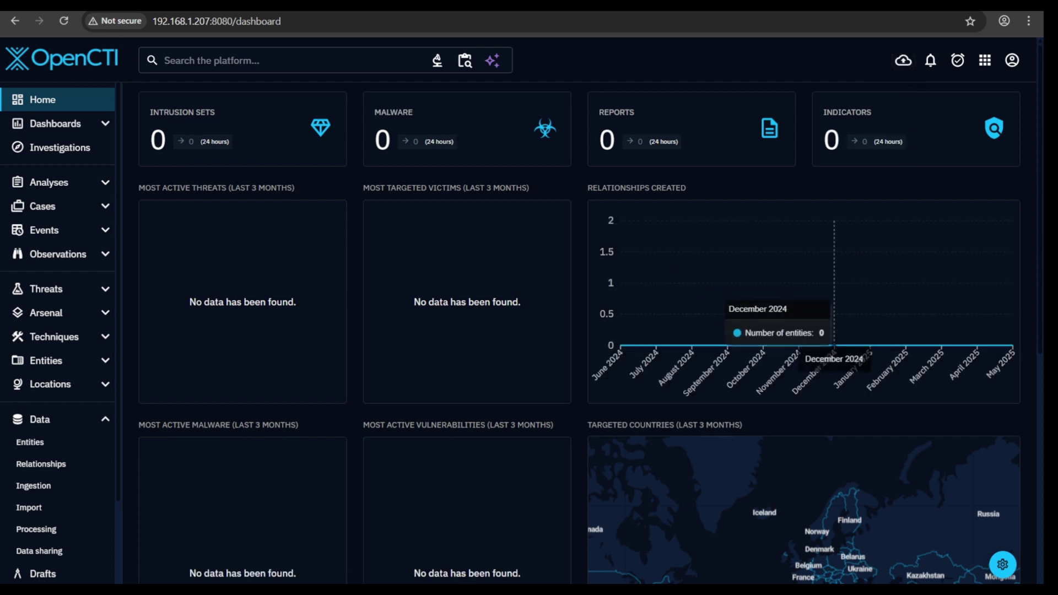
{"action": "left_click", "coordinate": [904, 60]}
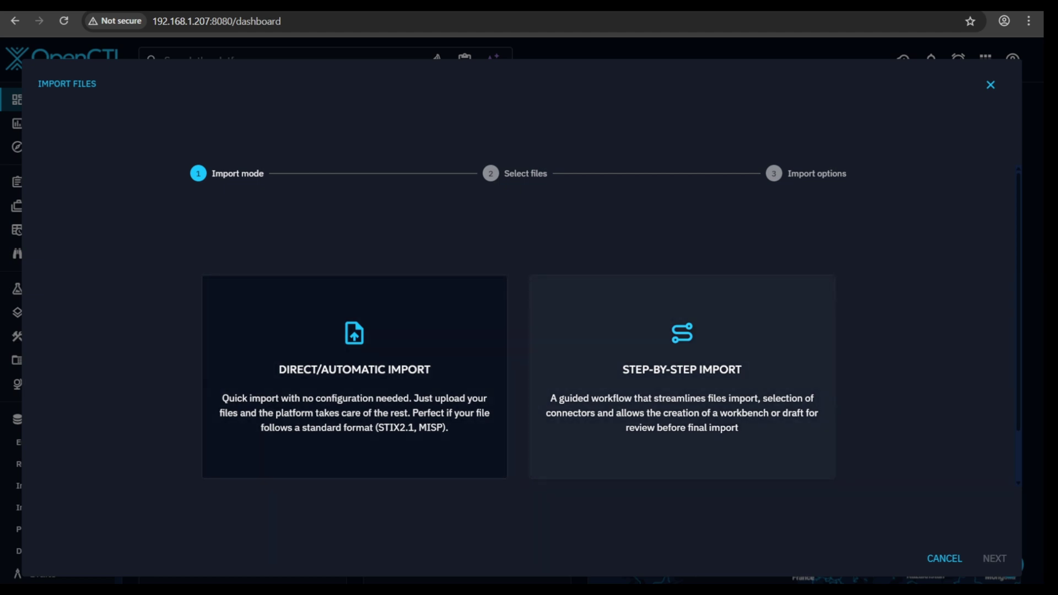
- Choose step-by-step import and add the STIX bundle JSON files, each assigned to ImportFileStix
{"action": "left_click", "coordinate": [684, 380]}
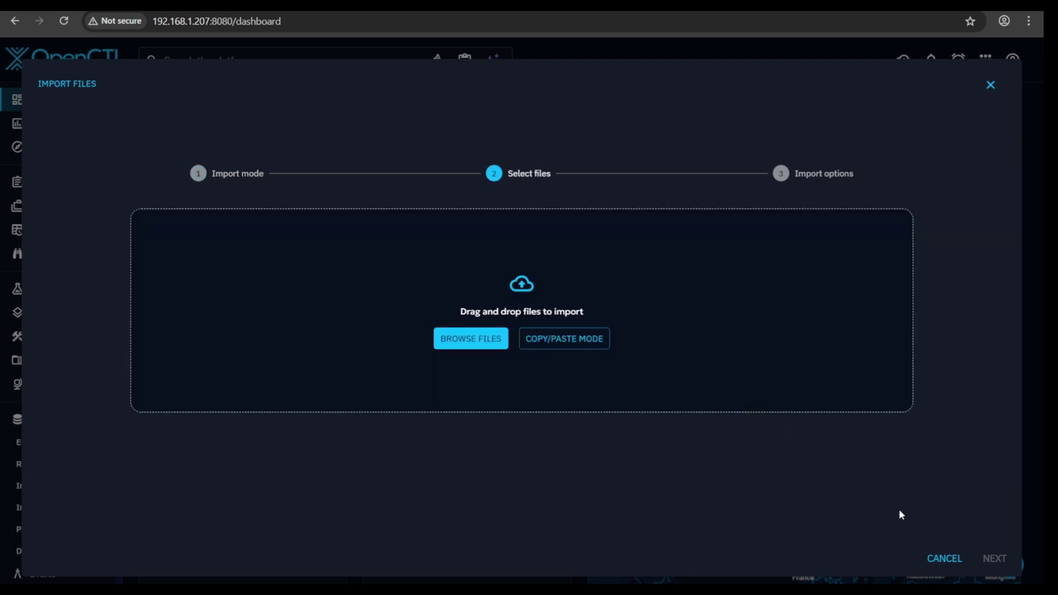
{"action": "left_click", "coordinate": [466, 341]}
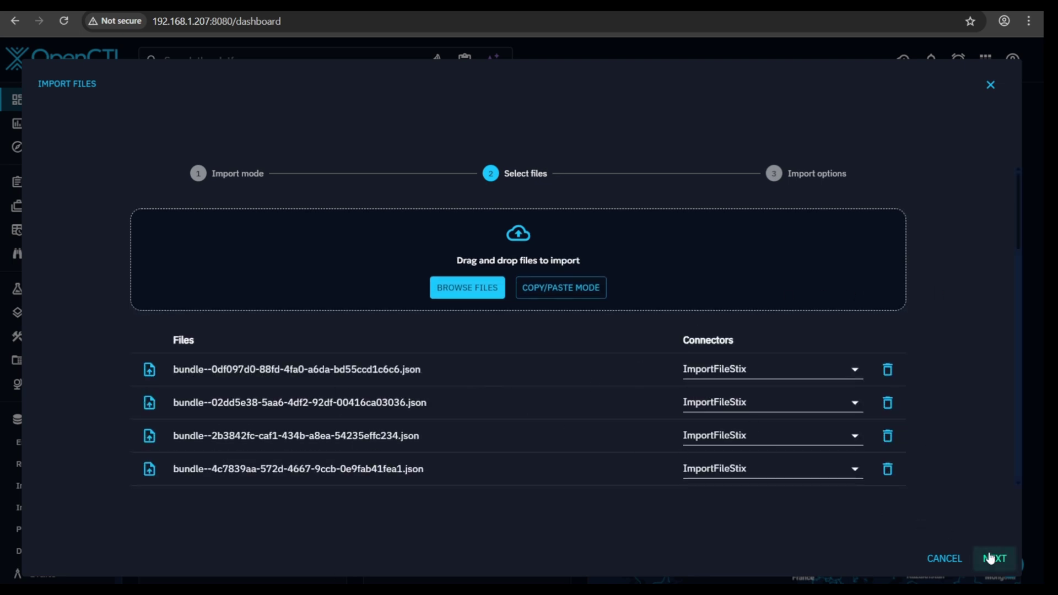
{"action": "left_click", "coordinate": [451, 291]}
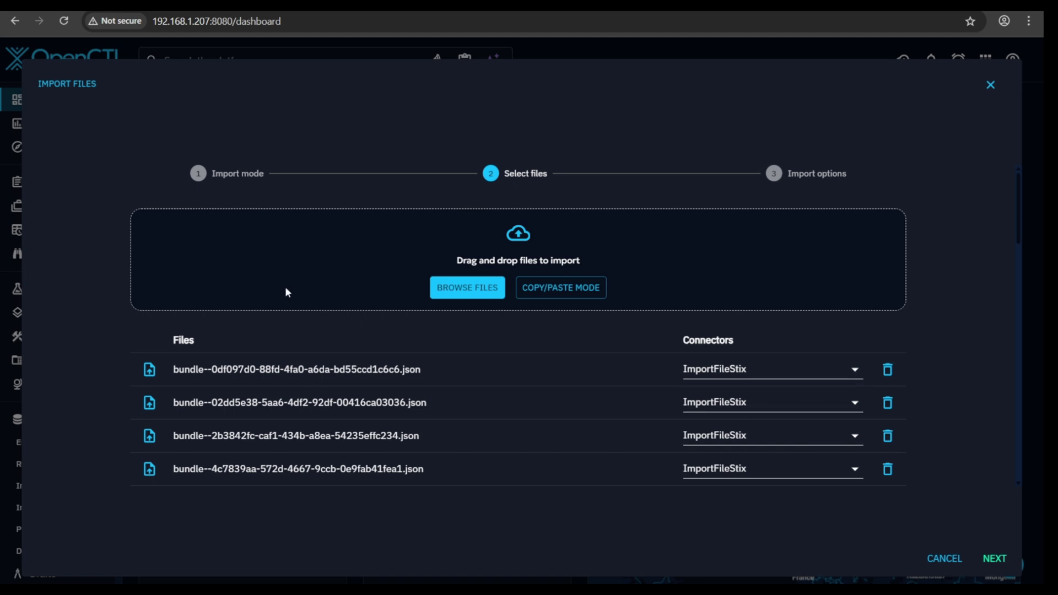
{"action": "left_click_drag", "start_coordinate": [474, 415], "coordinate": [471, 412]}
{"action": "left_click", "coordinate": [487, 290]}
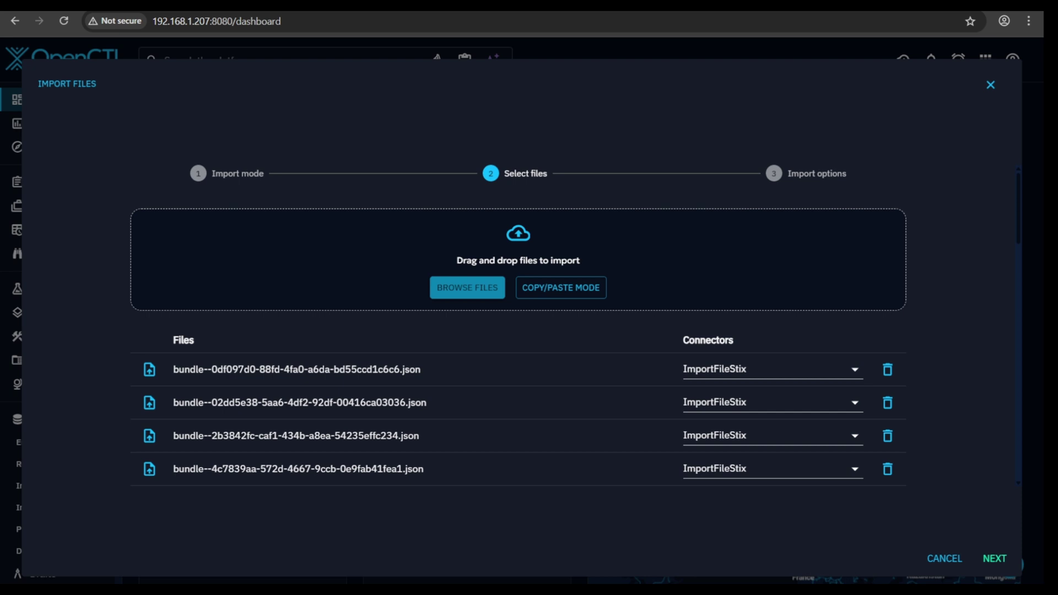
- Name the import IOCC and mark its files PAP:AMBER, keeping Draft validation mode
{"action": "left_click", "coordinate": [995, 560]}
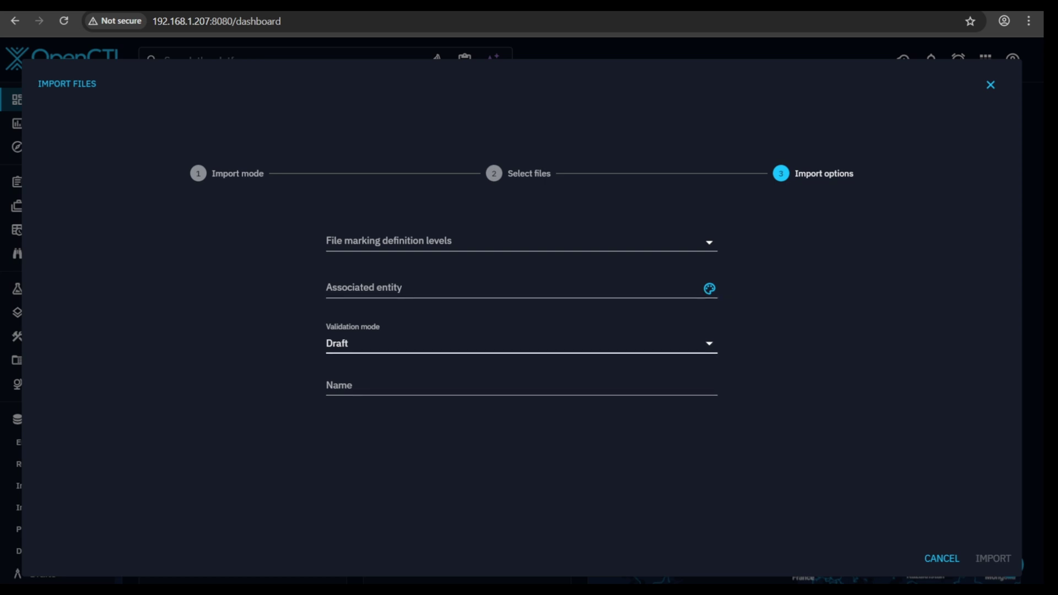
{"action": "left_click", "coordinate": [397, 389]}
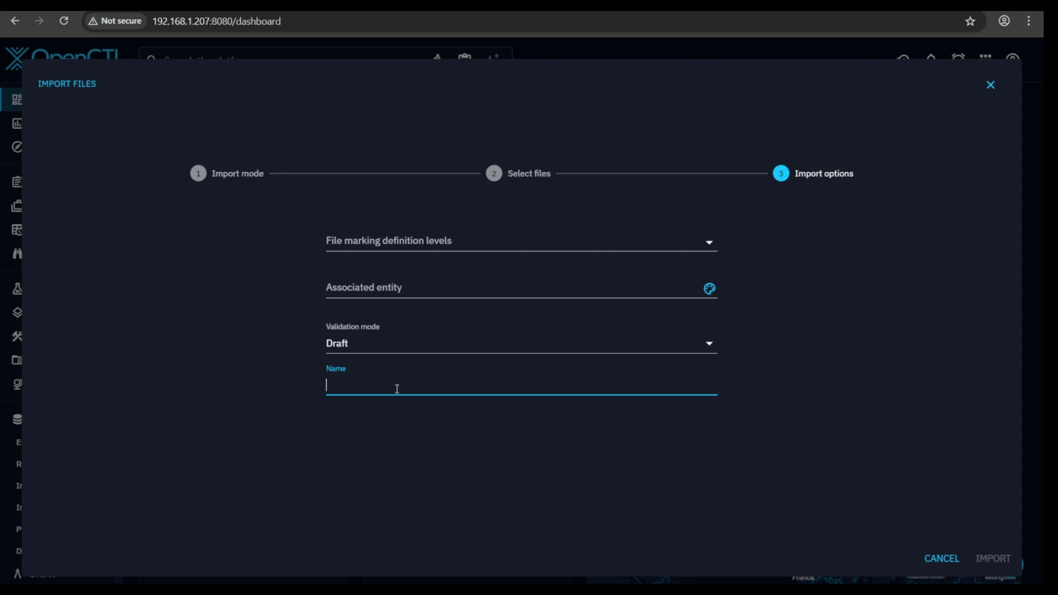
{"action": "type", "text": "F"}
{"action": "key", "text": "BackSpace"}
{"action": "type", "text": "IOCC"}
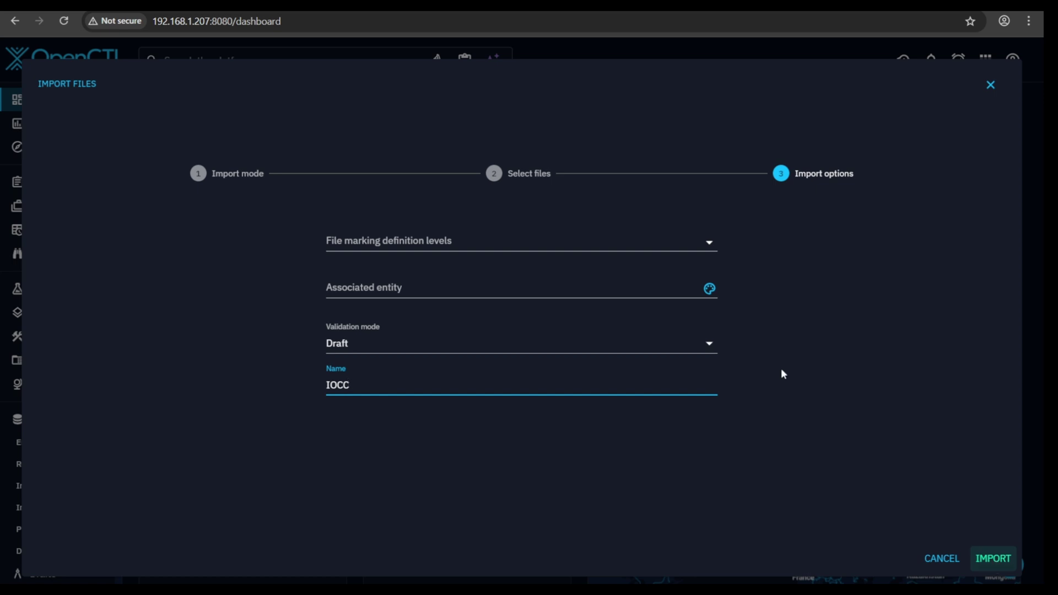
{"action": "left_click", "coordinate": [676, 242]}
{"action": "left_click", "coordinate": [458, 328]}
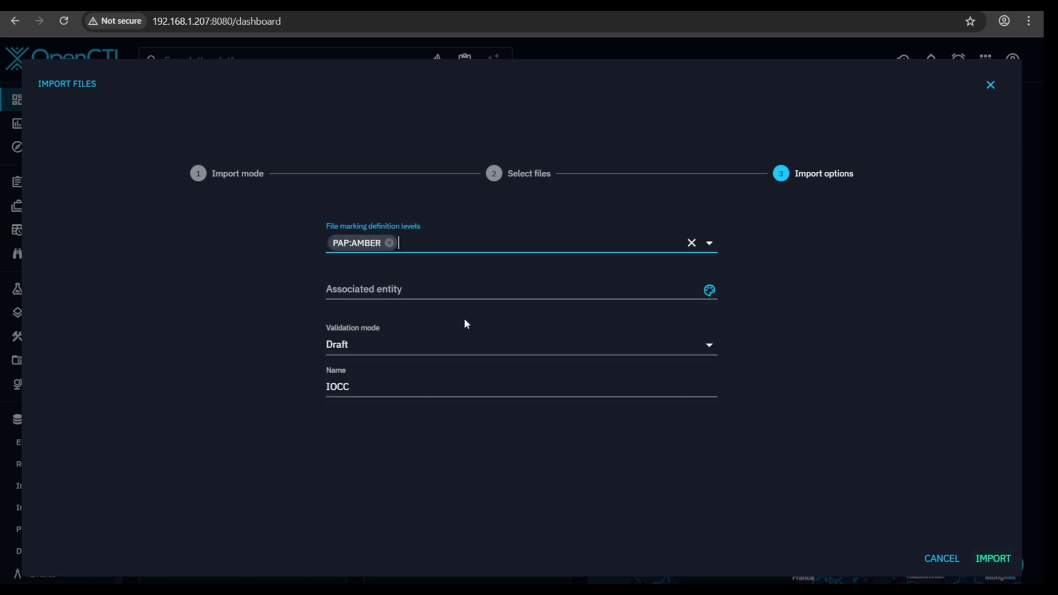
- Run the import and scroll the file list to confirm every bundle shows uploaded
{"action": "left_click", "coordinate": [995, 556]}
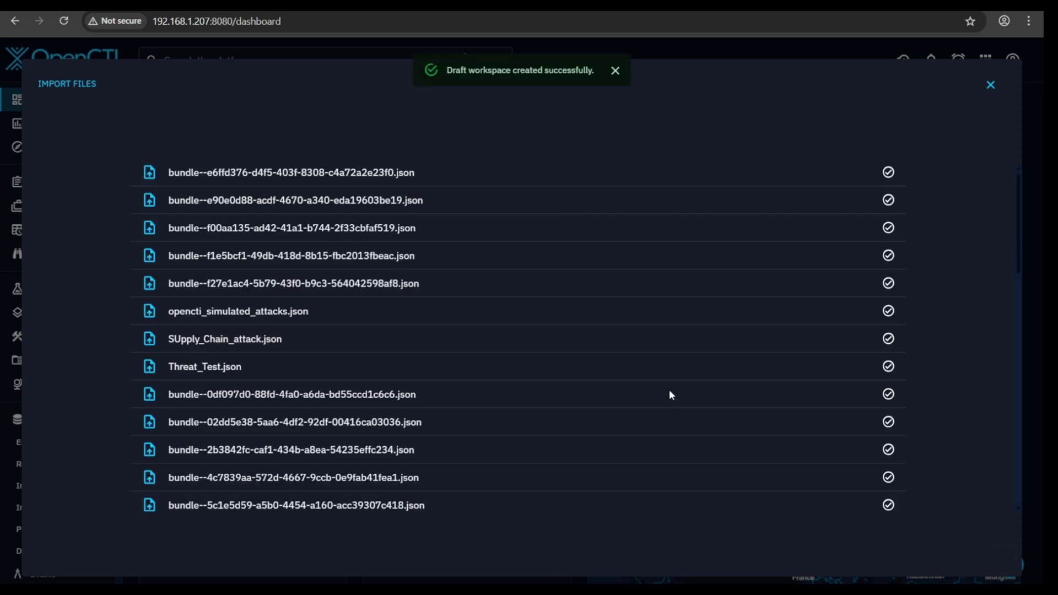
{"action": "scroll", "coordinate": [713, 374], "scroll_direction": "down", "scroll_amount": 10}
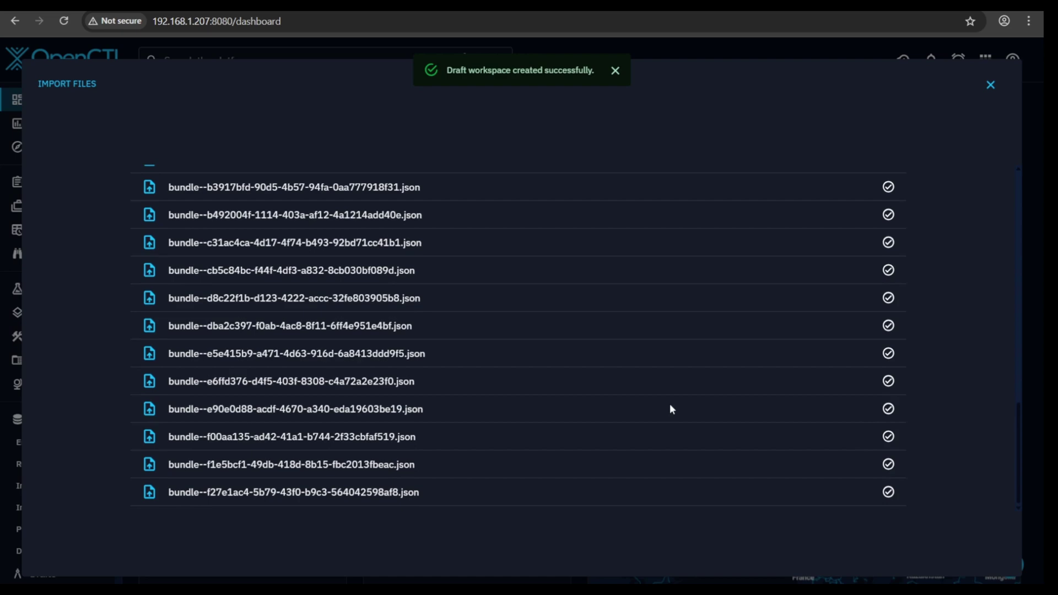
{"action": "scroll", "coordinate": [643, 385], "scroll_direction": "down", "scroll_amount": 5}
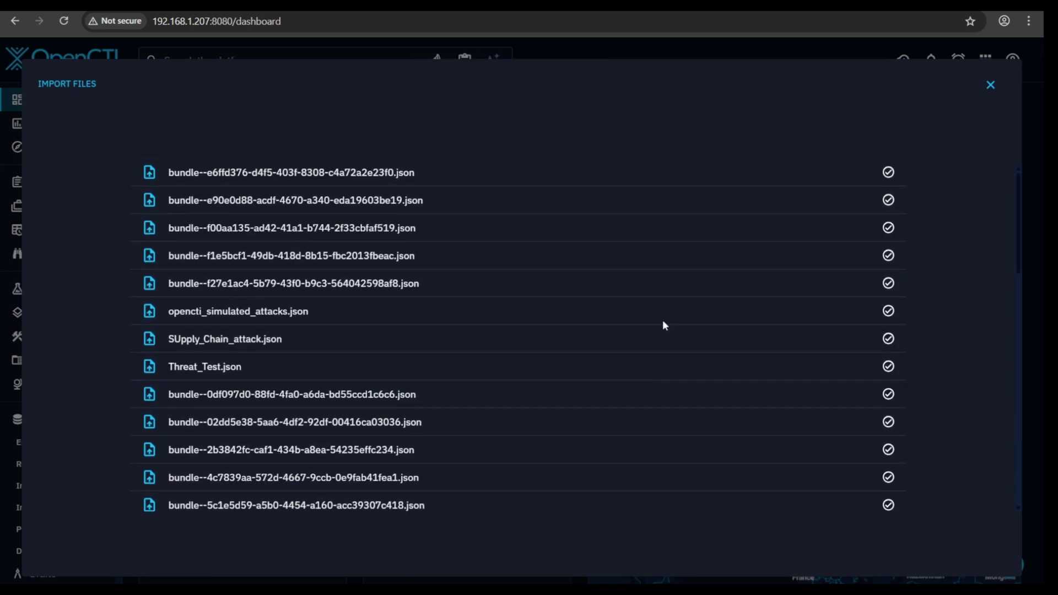
{"action": "scroll", "coordinate": [658, 331], "scroll_direction": "down", "scroll_amount": 5}
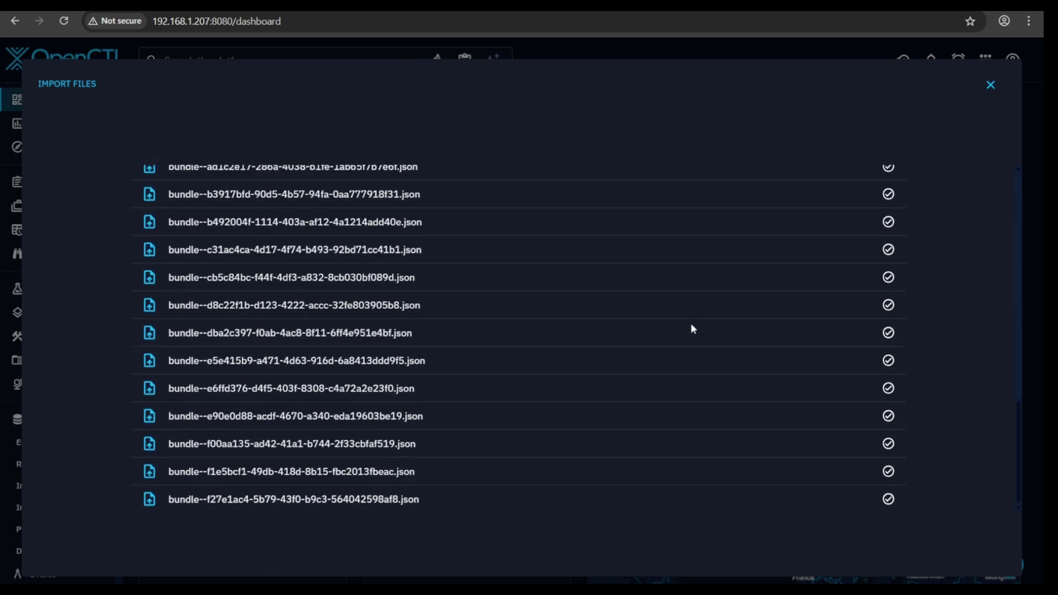
{"action": "scroll", "coordinate": [690, 326], "scroll_direction": "down", "scroll_amount": 5}
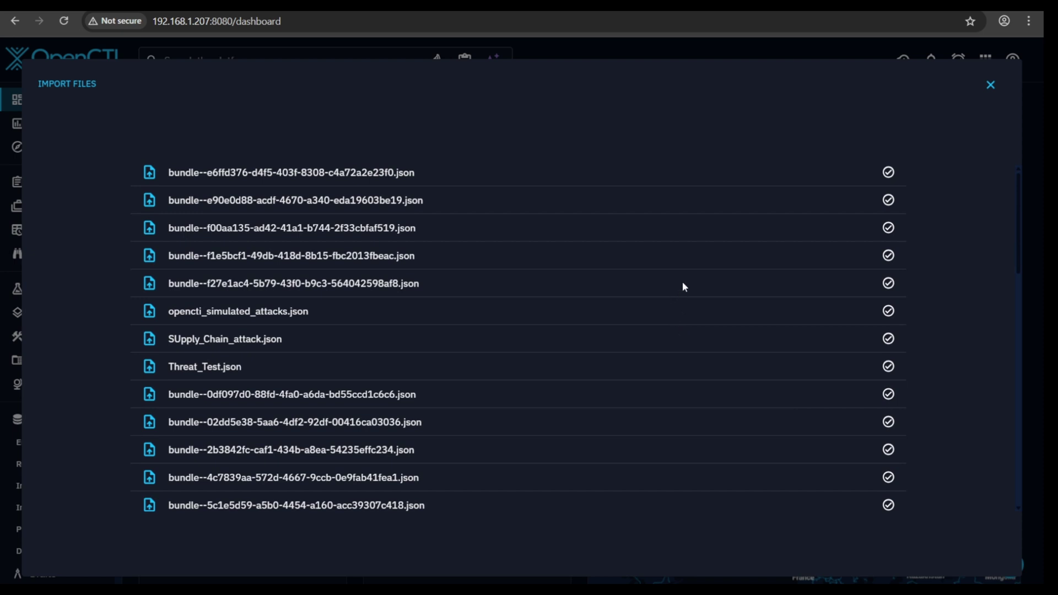
{"action": "scroll", "coordinate": [684, 286], "scroll_direction": "down", "scroll_amount": 5}
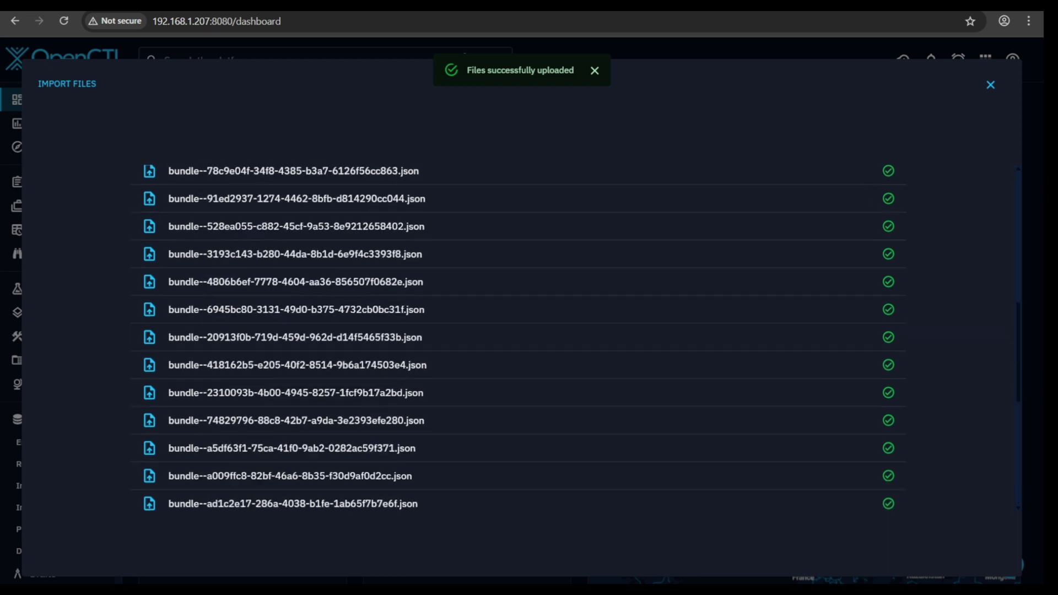
{"action": "scroll", "coordinate": [519, 336], "scroll_direction": "down", "scroll_amount": 5}
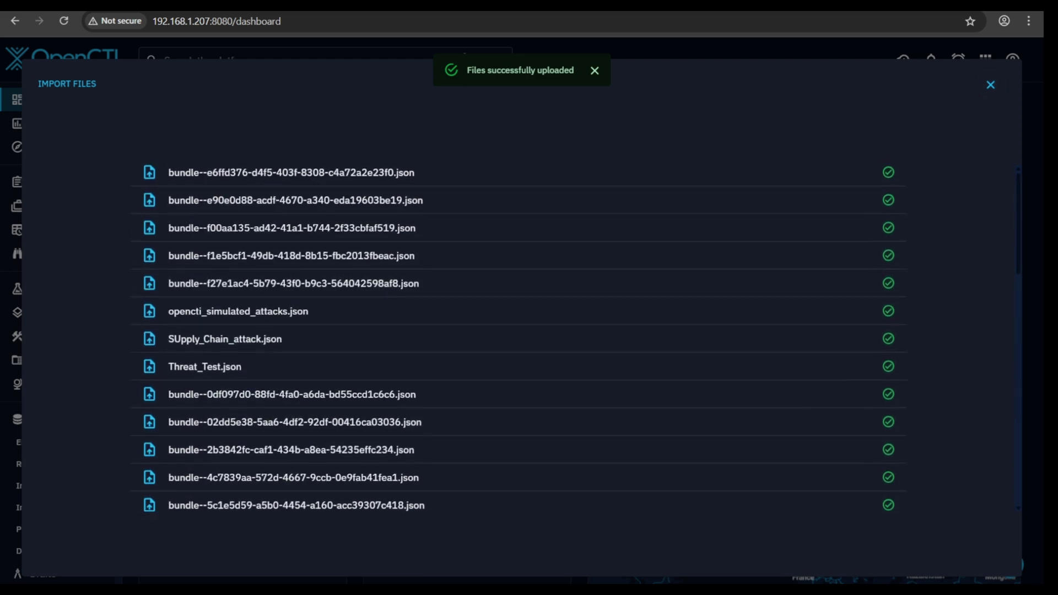
{"action": "scroll", "coordinate": [518, 325], "scroll_direction": "down", "scroll_amount": 1}
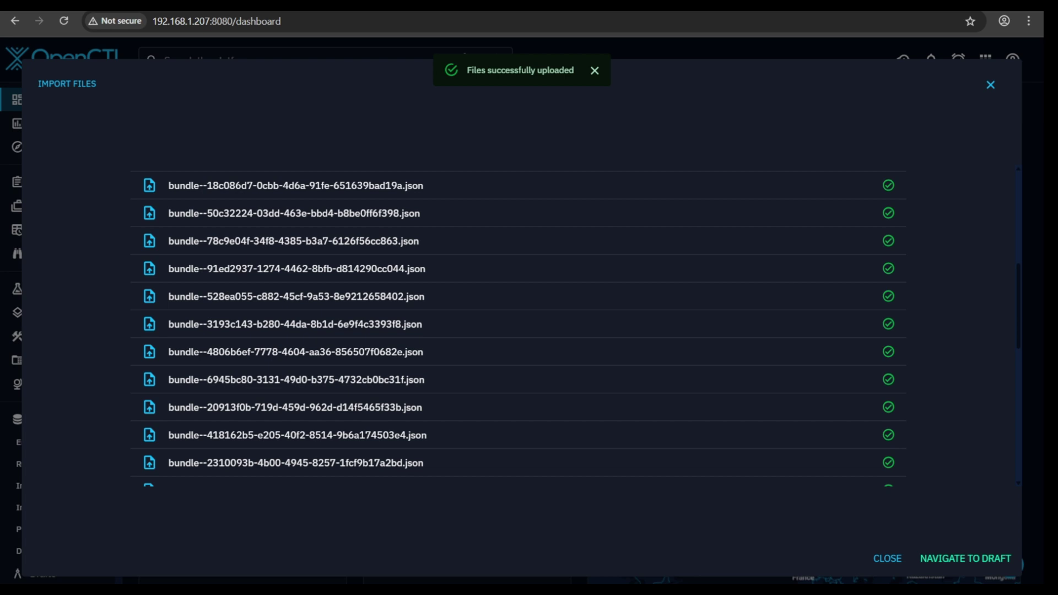
- Go to the IOCC draft and view its files with pending ImportFileStix jobs
{"action": "left_click", "coordinate": [937, 558]}
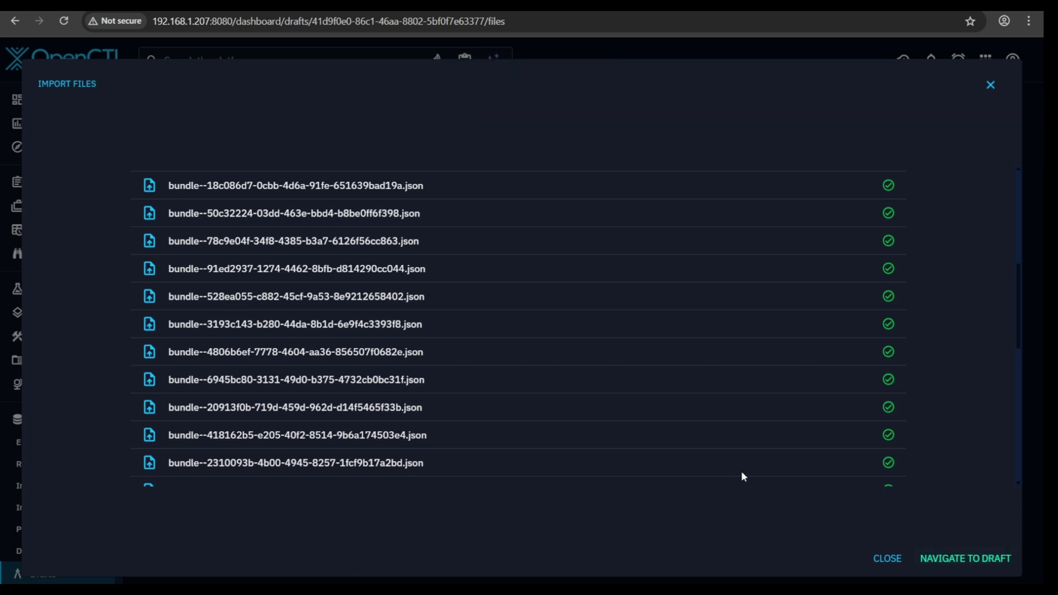
{"action": "left_click", "coordinate": [958, 559]}
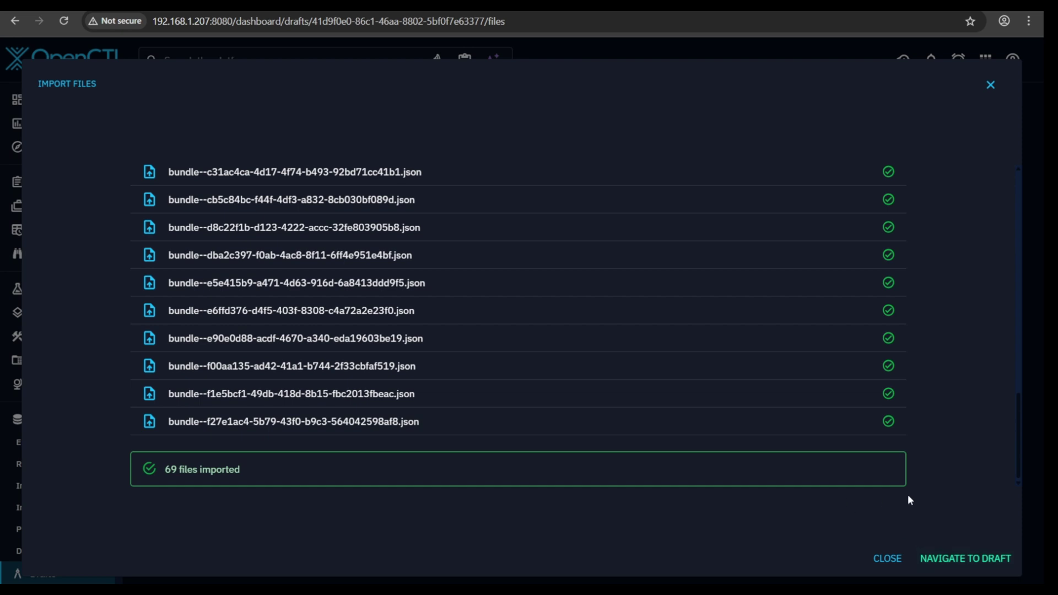
{"action": "left_click", "coordinate": [955, 554]}
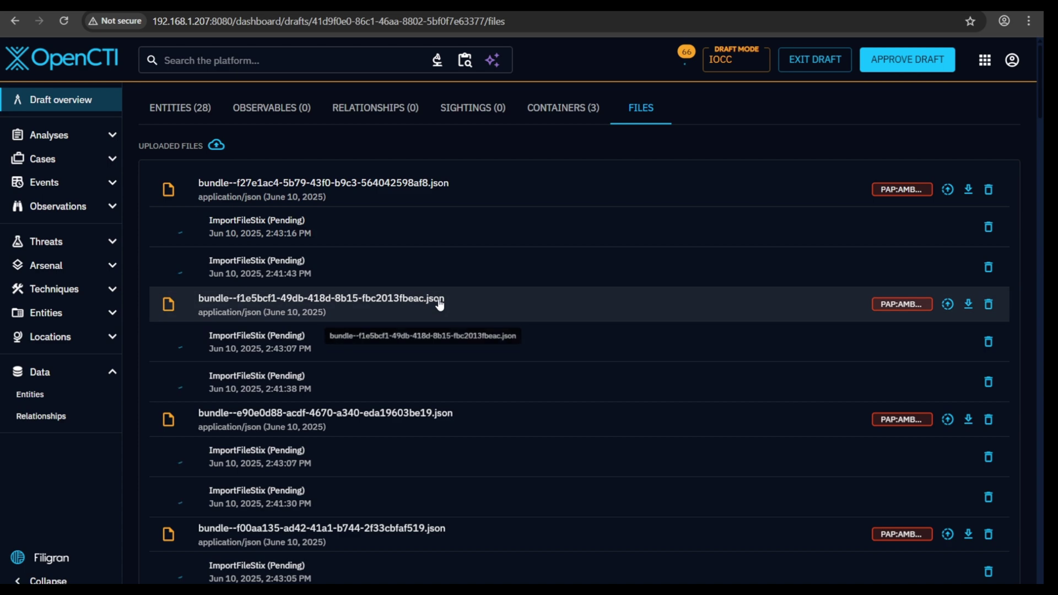
- Leave the draft, open the empty Custom dashboards list, and visit the XTM Hub login
{"action": "scroll", "coordinate": [320, 268], "scroll_direction": "down", "scroll_amount": 5}
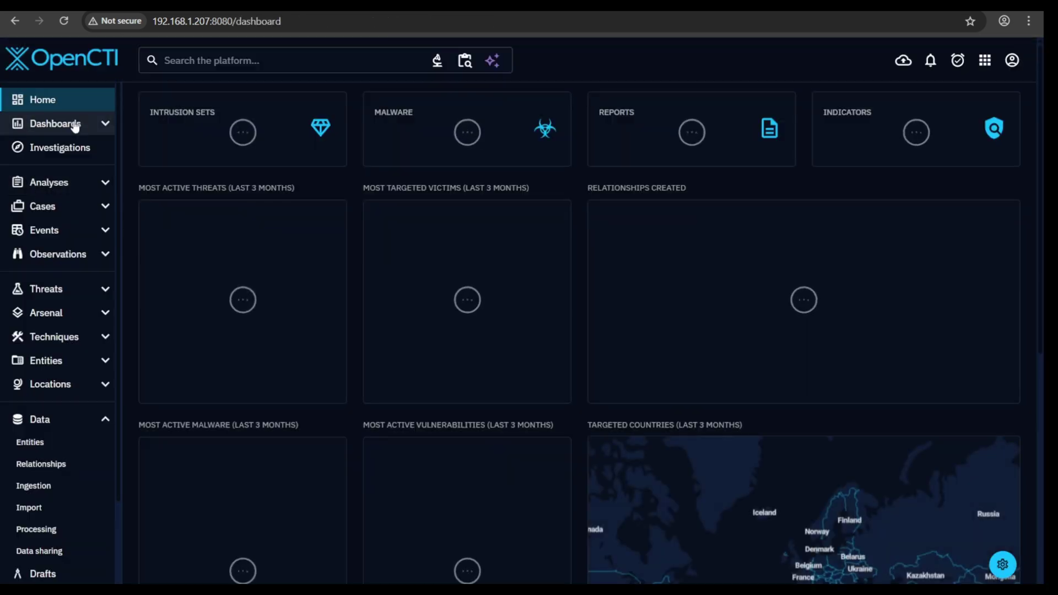
{"action": "left_click", "coordinate": [76, 126]}
{"action": "left_click", "coordinate": [65, 148]}
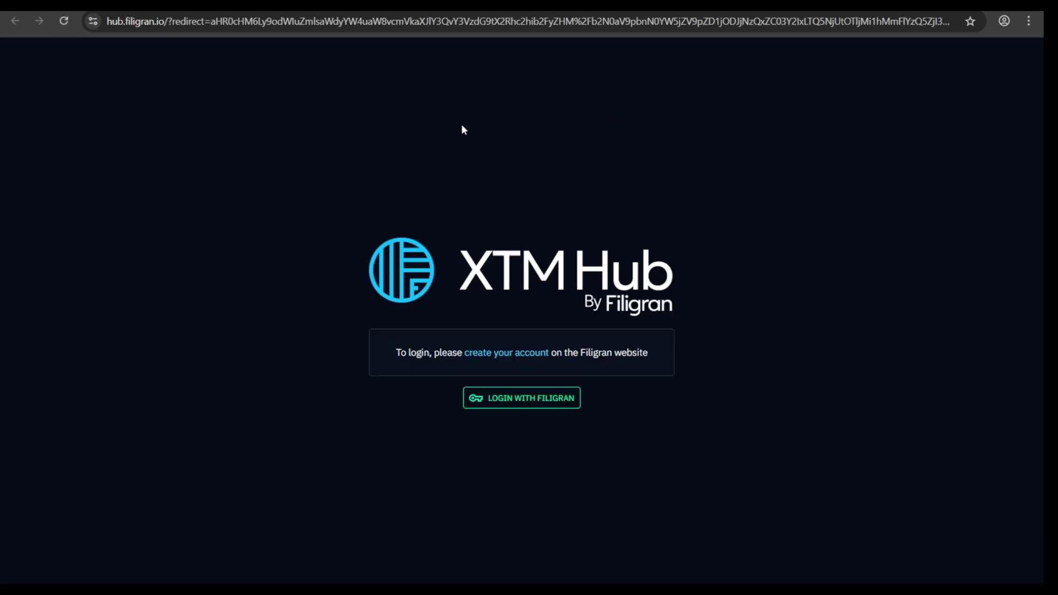
{"action": "left_click", "coordinate": [532, 401]}
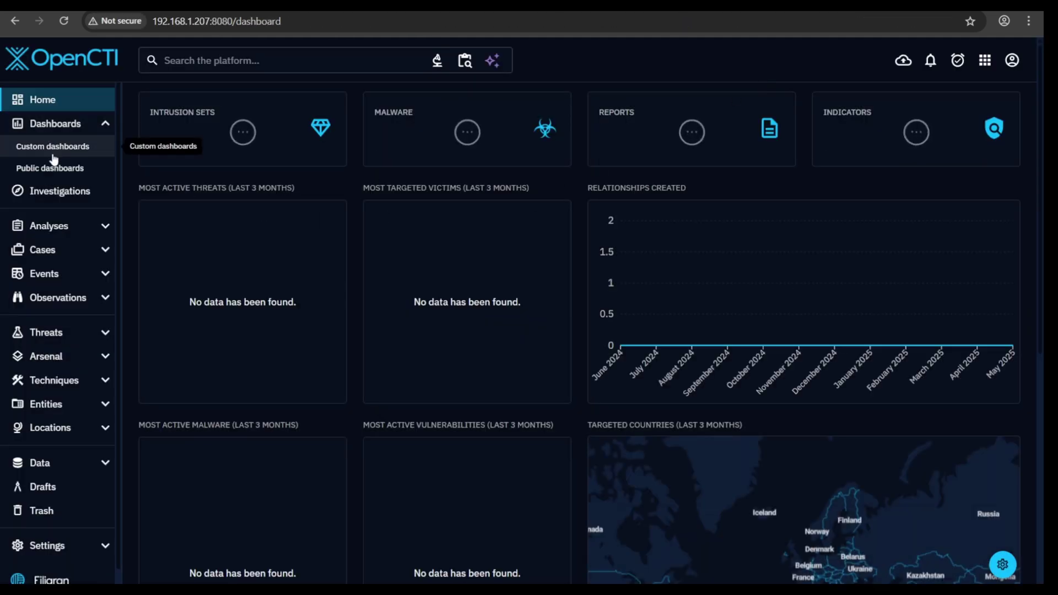
- Create and open a new custom dashboard named BorderlessCS SOC
{"action": "left_click", "coordinate": [52, 156]}
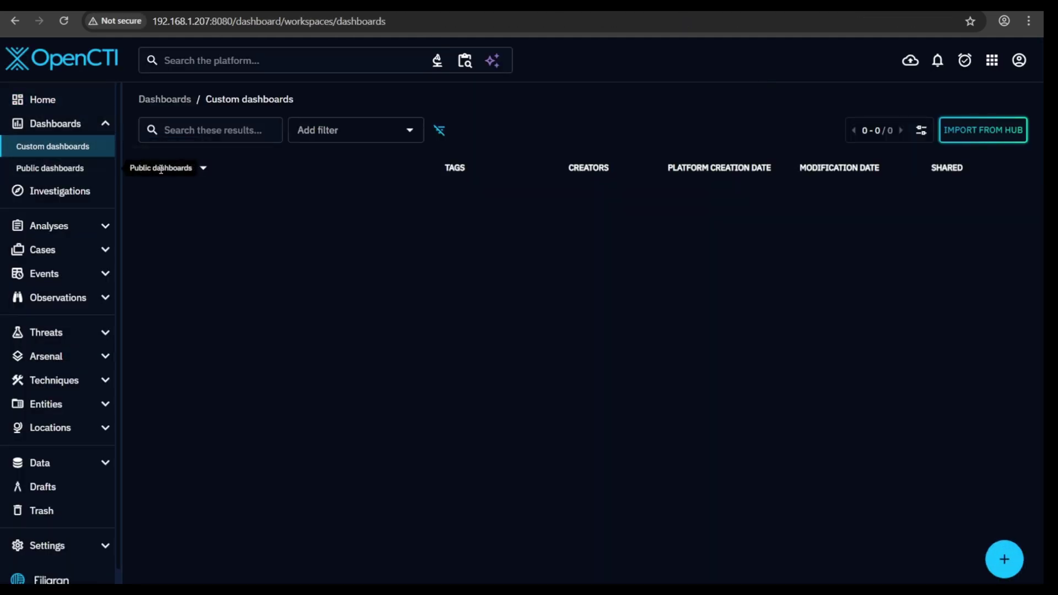
{"action": "mouse_move", "coordinate": [1004, 560]}
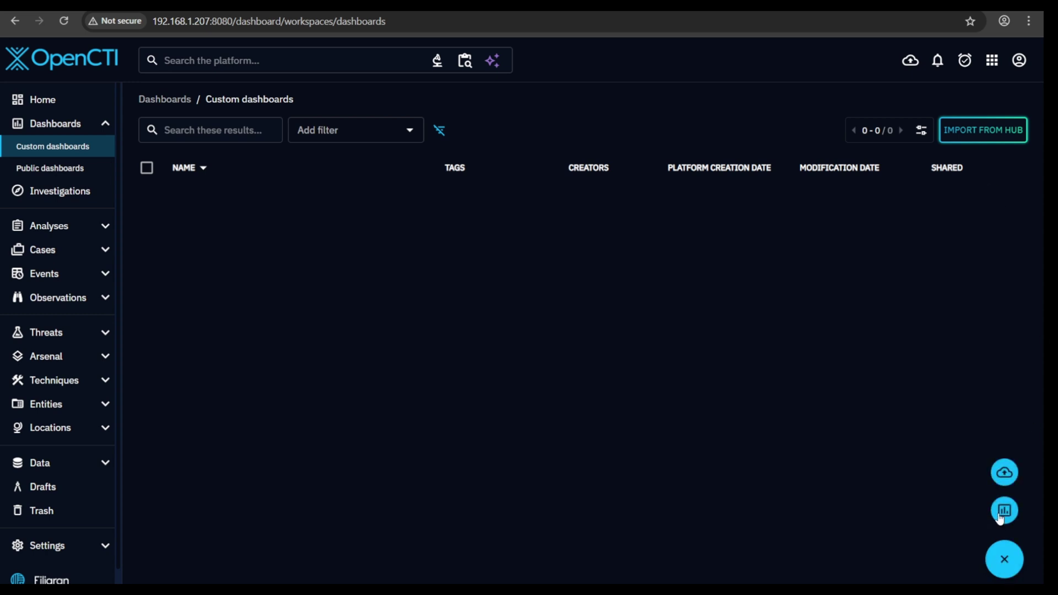
{"action": "left_click", "coordinate": [1004, 472]}
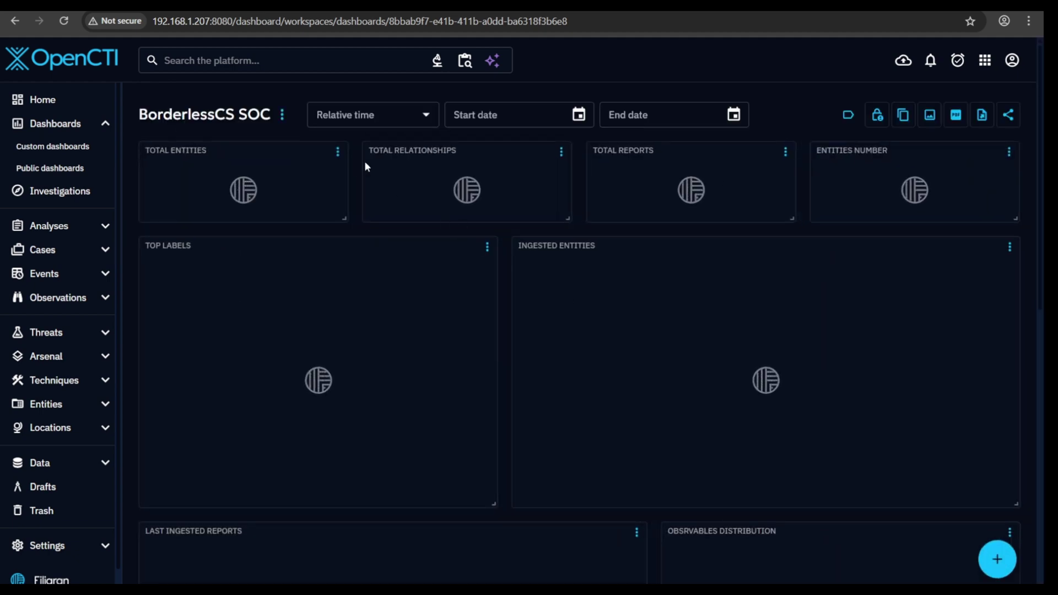
- Change the dashboard name to 'SOC Server' through Update in its action menu
{"action": "left_click", "coordinate": [283, 116]}
{"action": "left_click", "coordinate": [320, 147]}
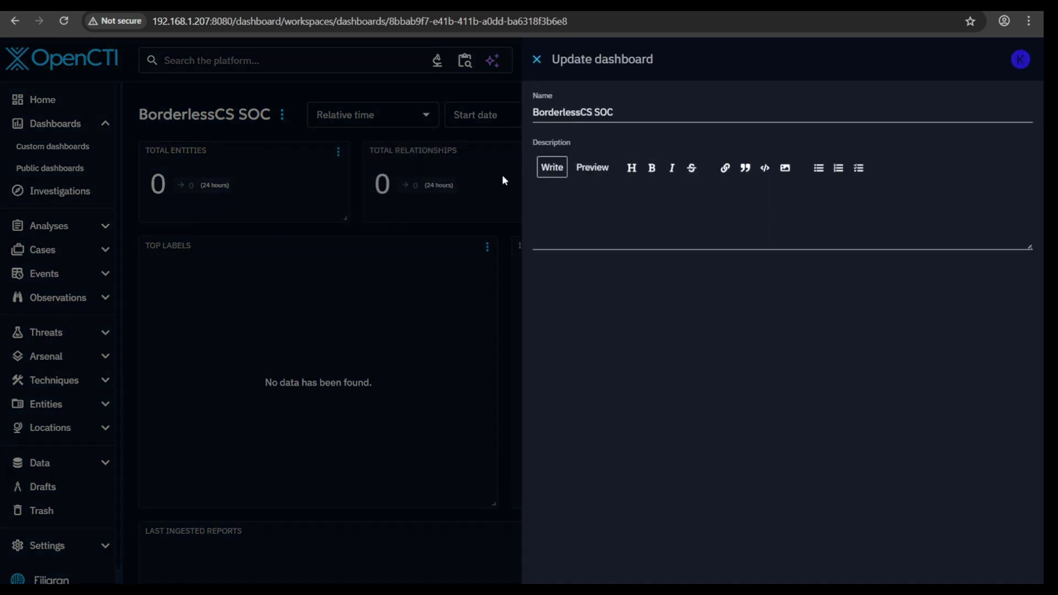
{"action": "left_click", "coordinate": [631, 113]}
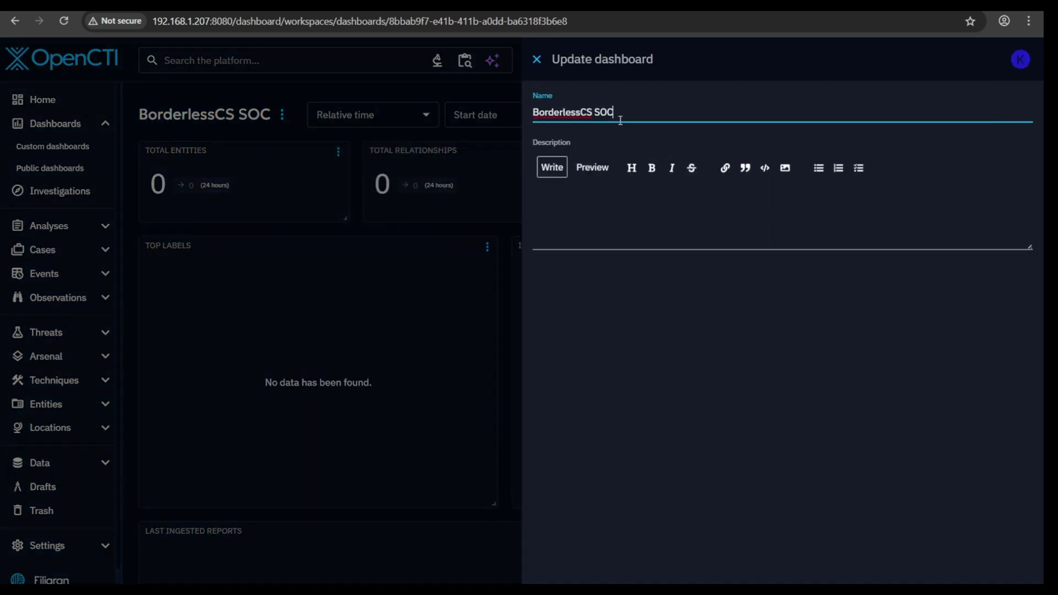
{"action": "key", "text": "ctrl+a"}
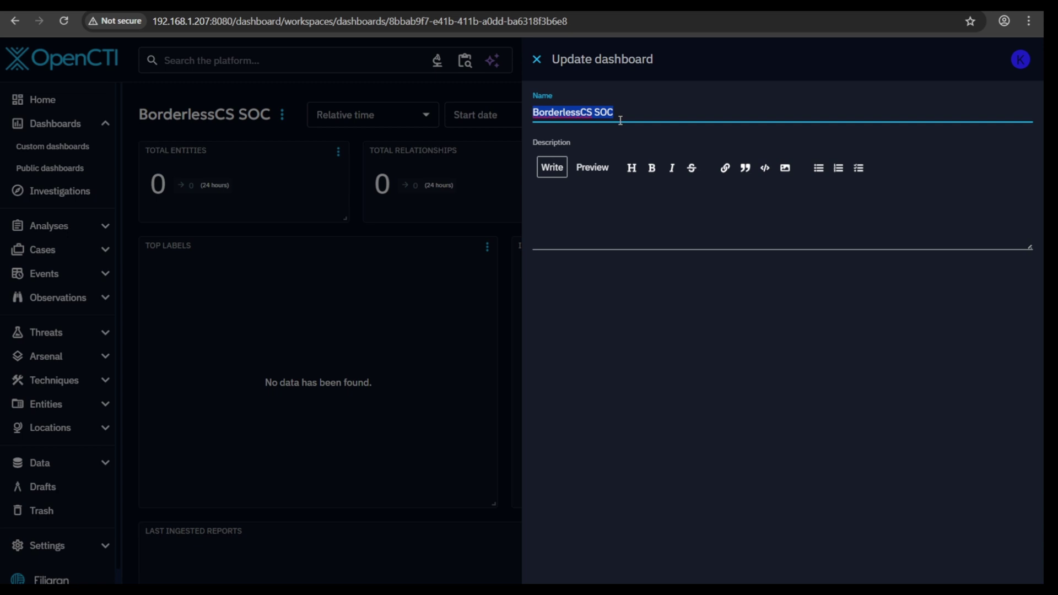
{"action": "type", "text": "SOC Se"}
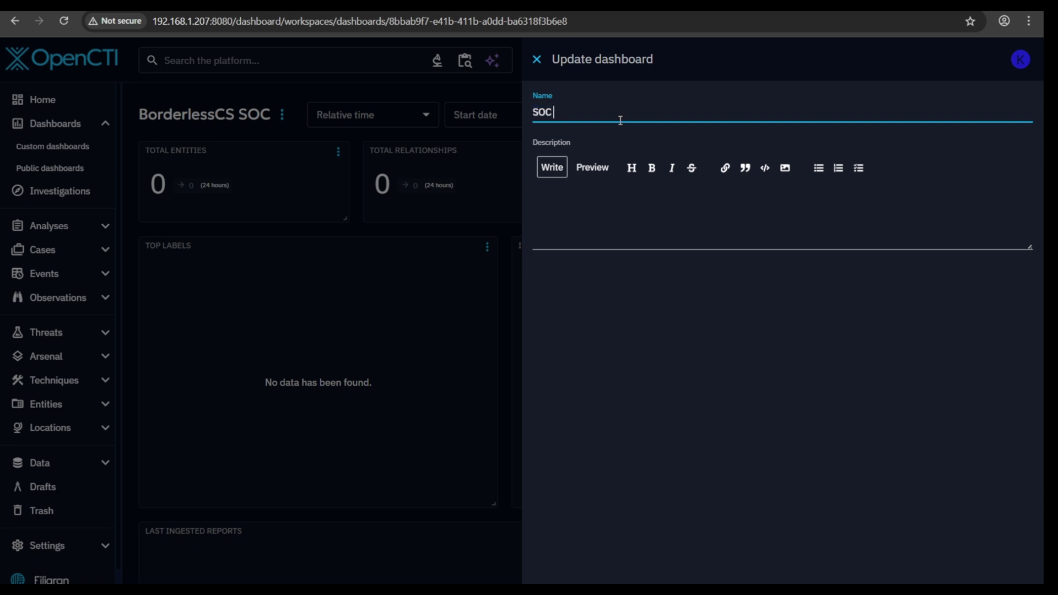
{"action": "type", "text": "rver"}
{"action": "key", "text": "Tab"}
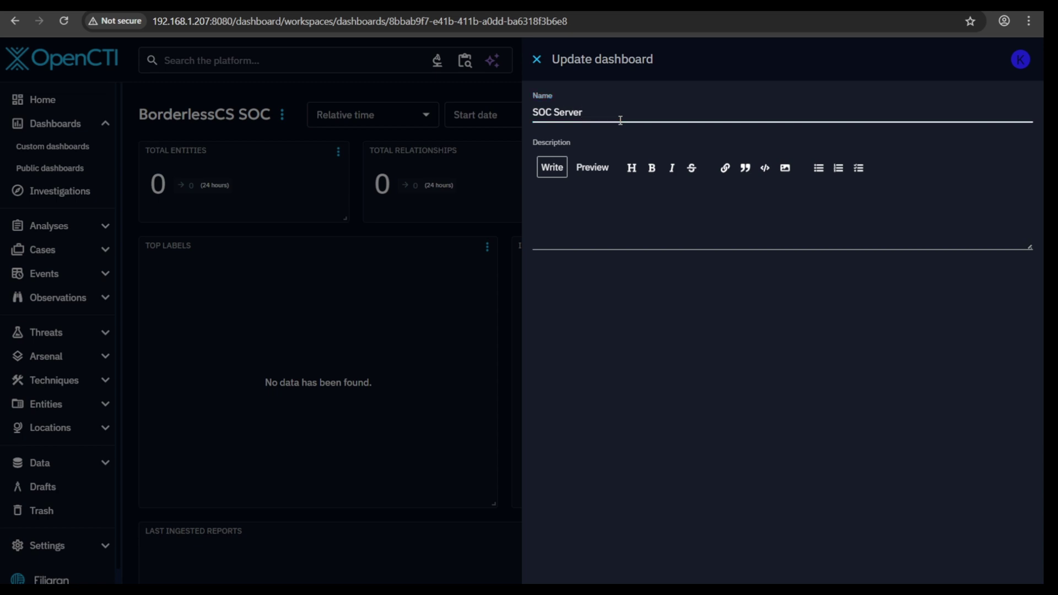
{"action": "left_click", "coordinate": [450, 220]}
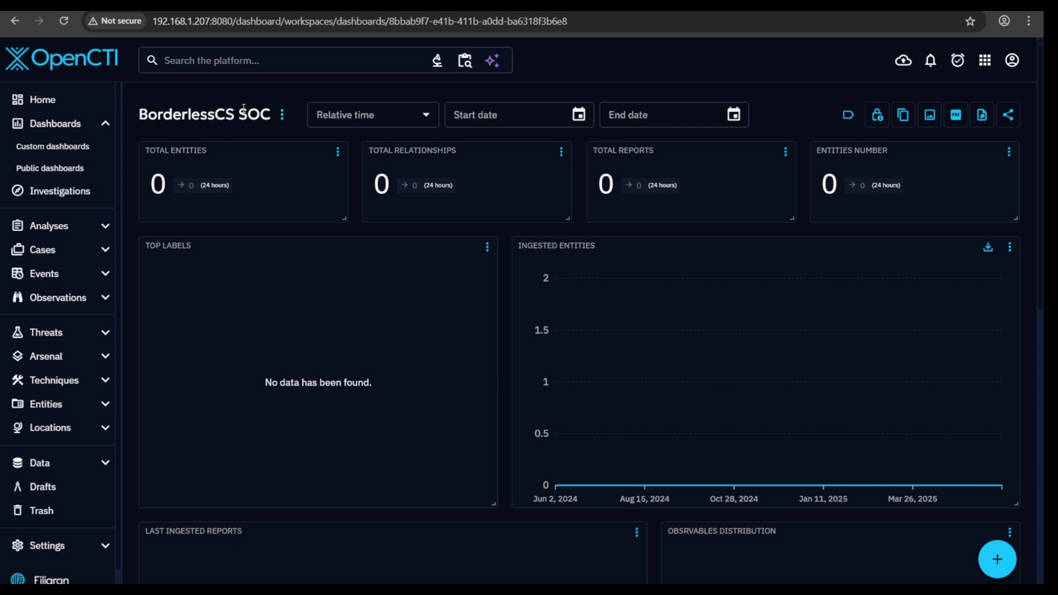
- Reopen the dashboard settings and correct the name so it reads 'SOC Server'
{"action": "left_click", "coordinate": [282, 114]}
{"action": "left_click", "coordinate": [338, 140]}
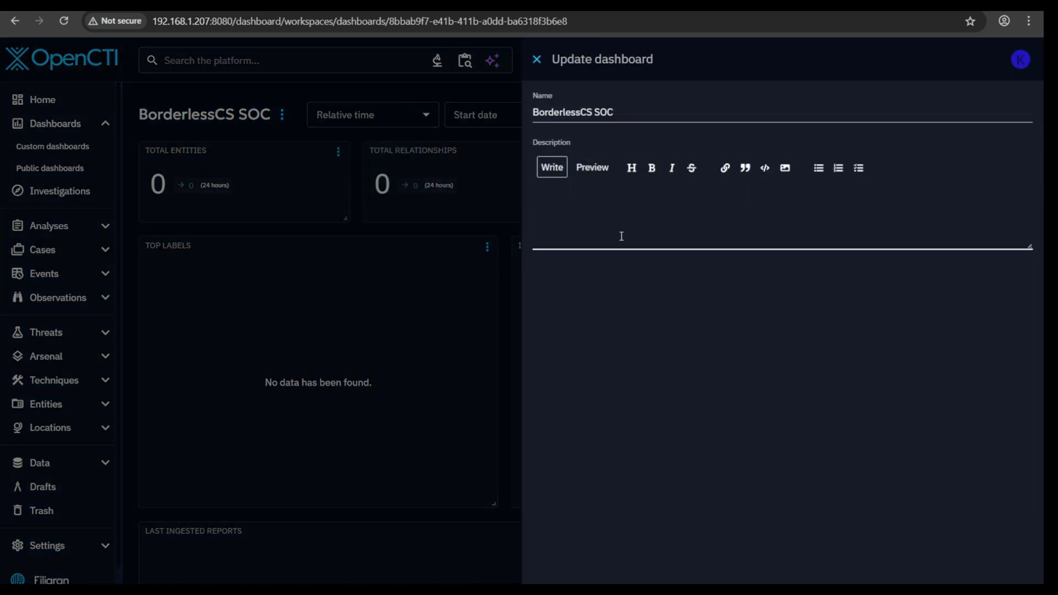
{"action": "double_click", "coordinate": [581, 111]}
{"action": "key", "text": "BackSpace"}
{"action": "left_click", "coordinate": [627, 116]}
{"action": "type", "text": "Server"}
{"action": "left_click", "coordinate": [813, 355]}
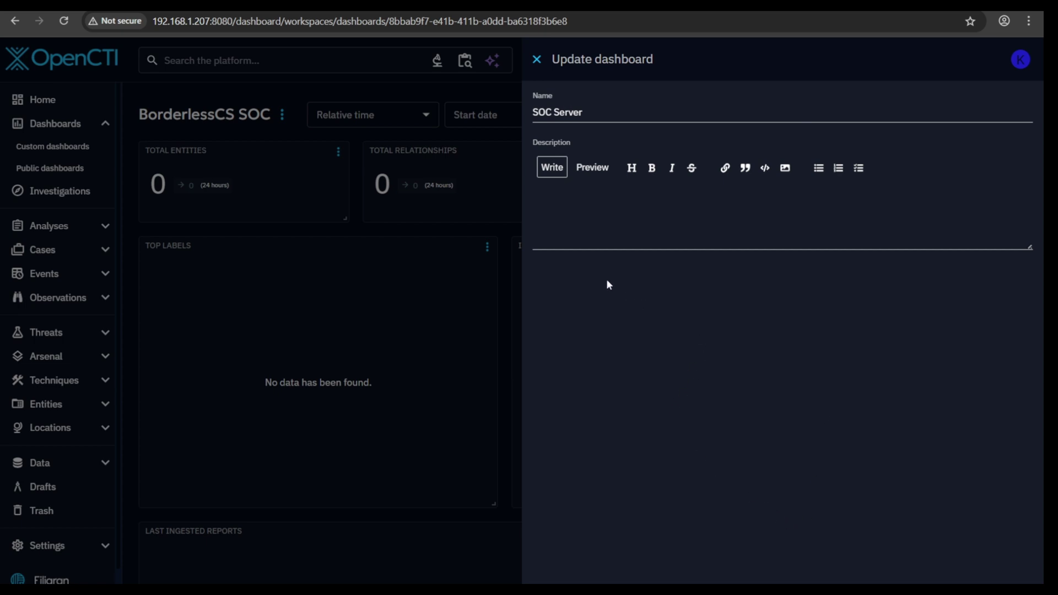
{"action": "left_click", "coordinate": [631, 194]}
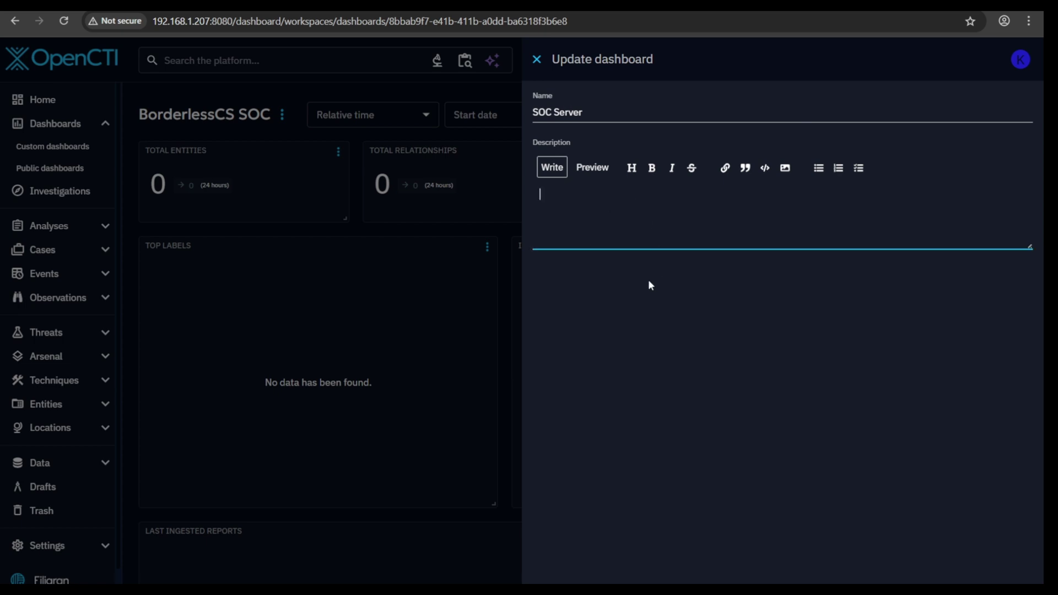
{"action": "left_click", "coordinate": [670, 310]}
{"action": "left_click", "coordinate": [424, 324]}
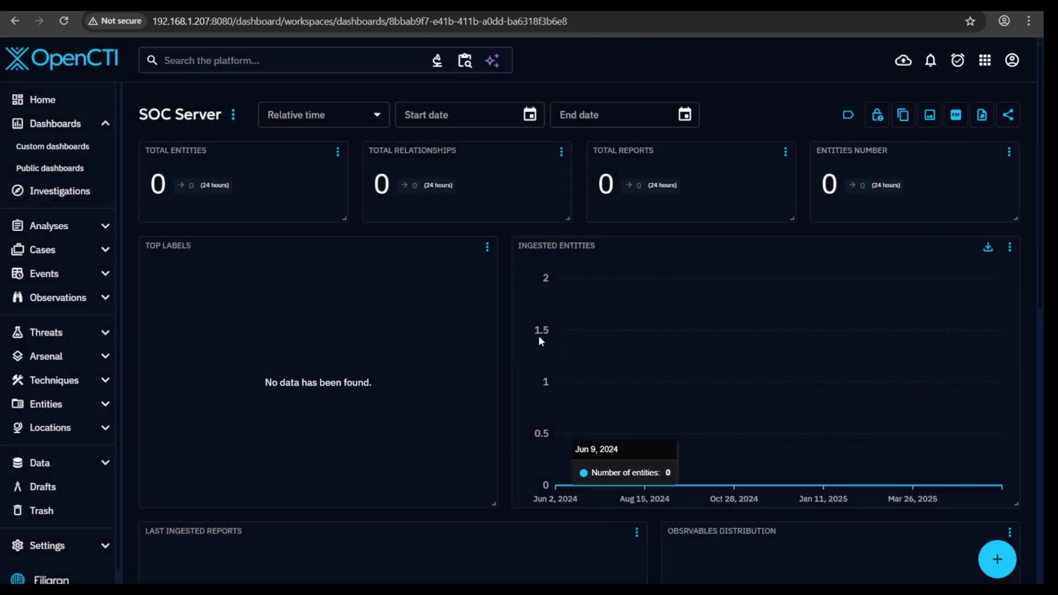
- Return to the home overview from the dashboard
{"action": "scroll", "coordinate": [537, 232], "scroll_direction": "down", "scroll_amount": 10}
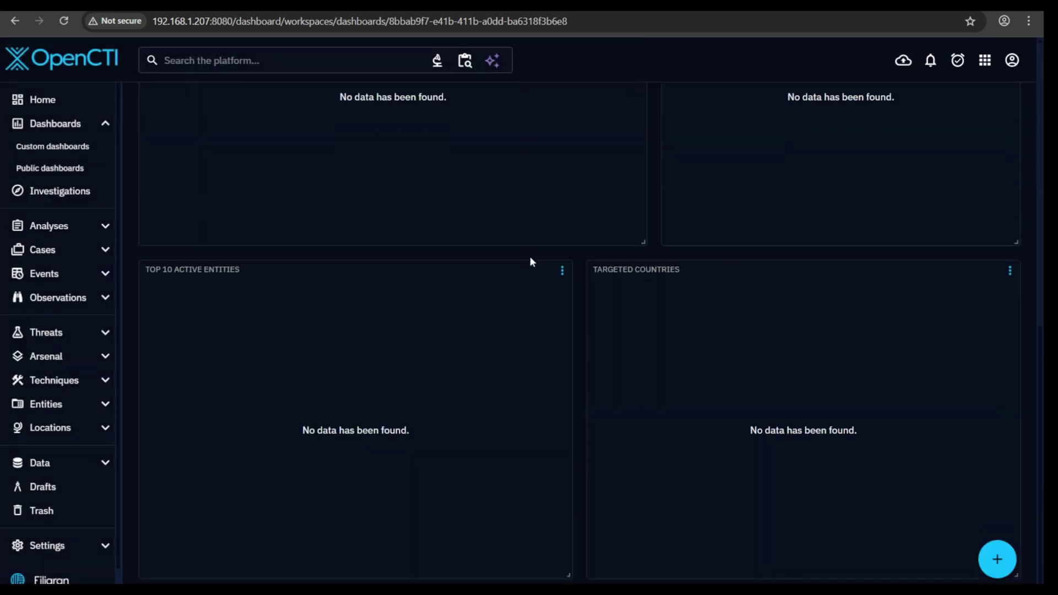
{"action": "scroll", "coordinate": [530, 256], "scroll_direction": "up", "scroll_amount": 10}
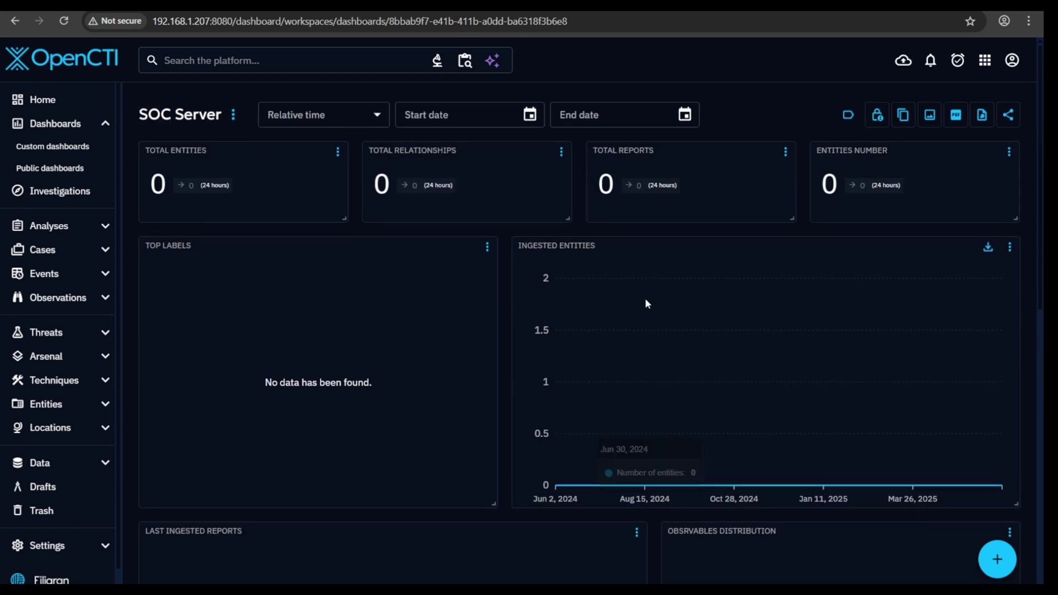
{"action": "left_click", "coordinate": [48, 107]}
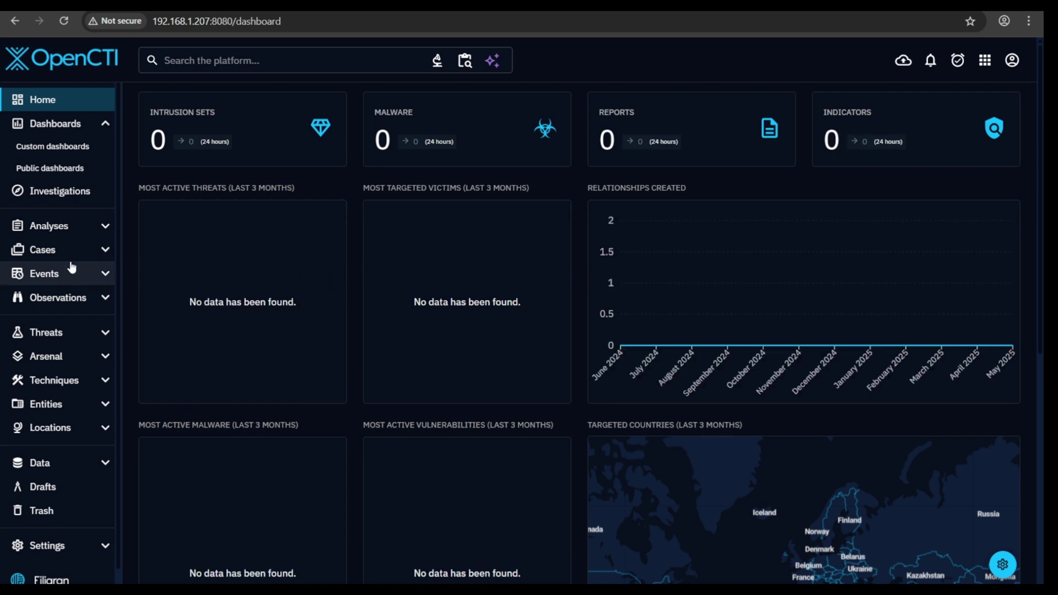
- Open the IOCC draft from Drafts and review its 103 entities, 6 observables and 6 relationships
{"action": "left_click", "coordinate": [23, 147]}
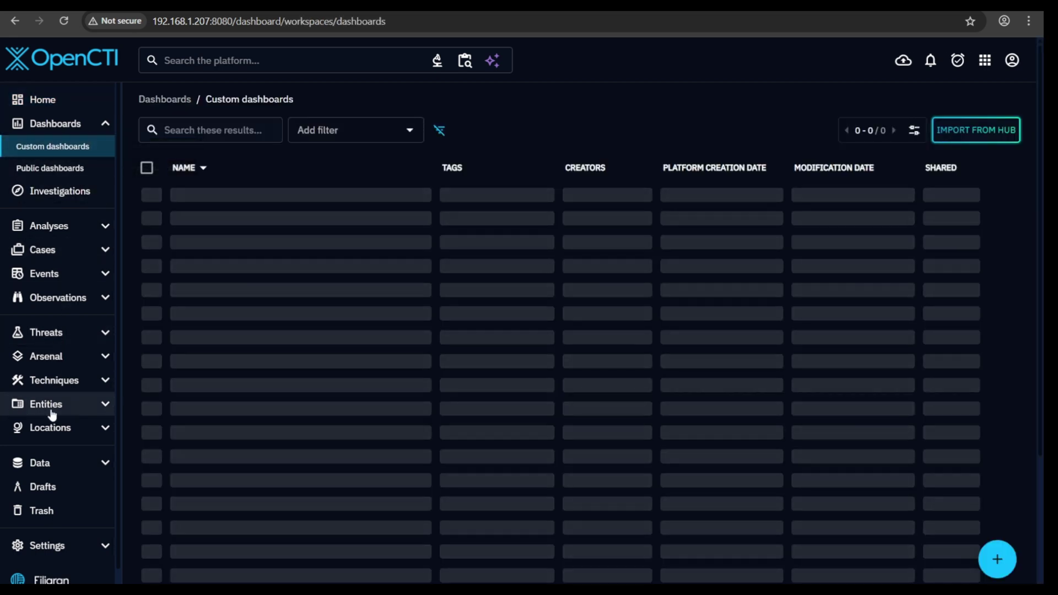
{"action": "left_click", "coordinate": [50, 464]}
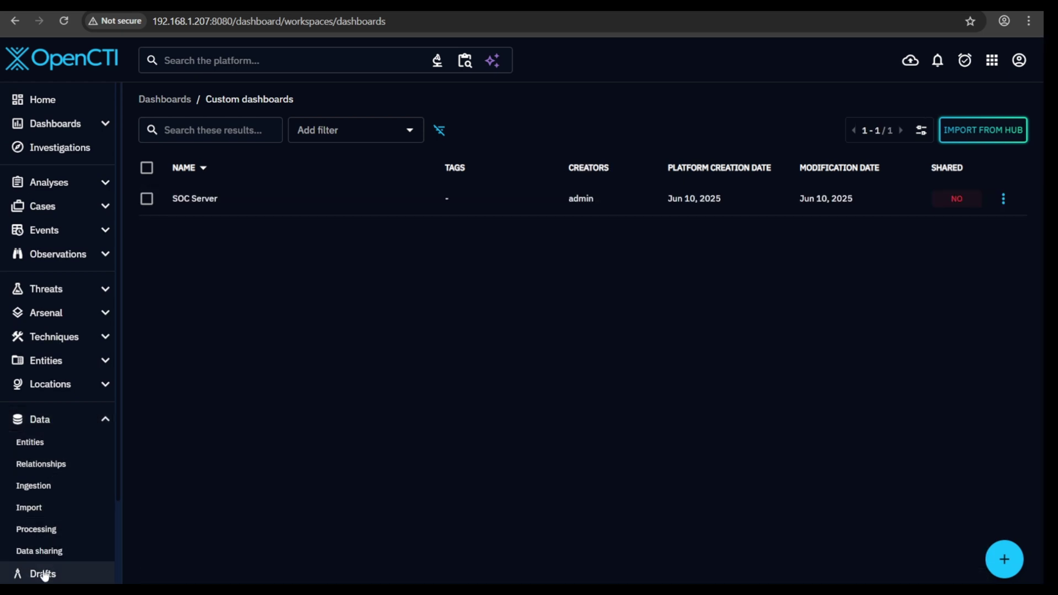
{"action": "left_click", "coordinate": [43, 574]}
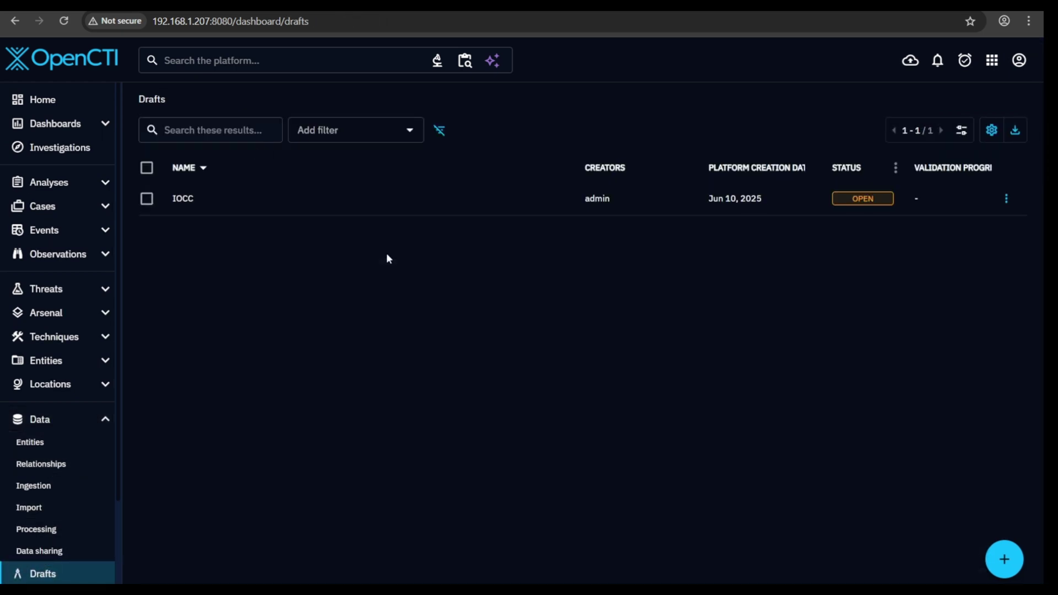
{"action": "left_click", "coordinate": [494, 203]}
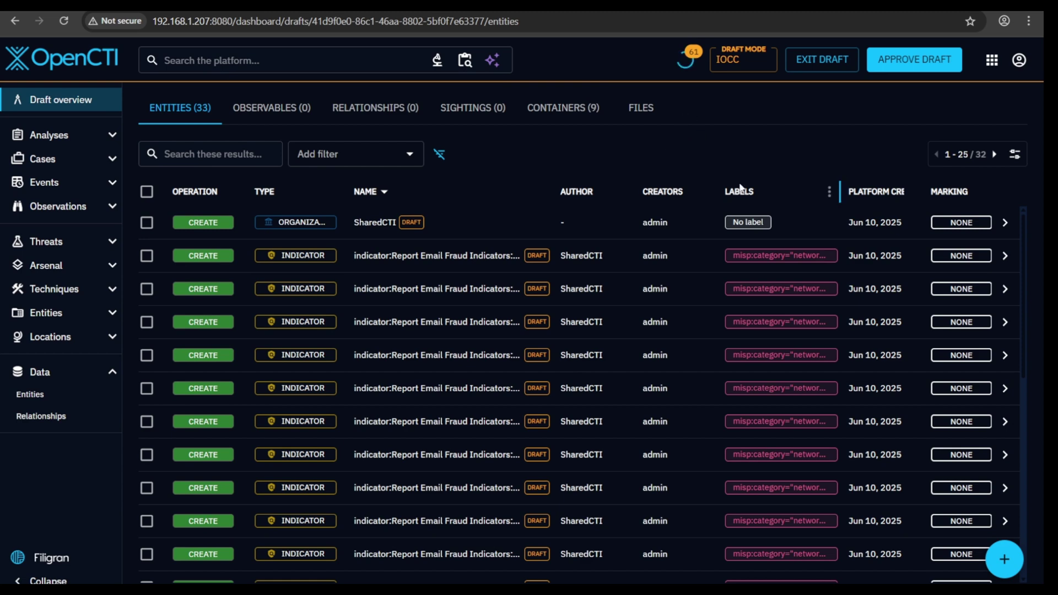
{"action": "scroll", "coordinate": [685, 343], "scroll_direction": "down", "scroll_amount": 2}
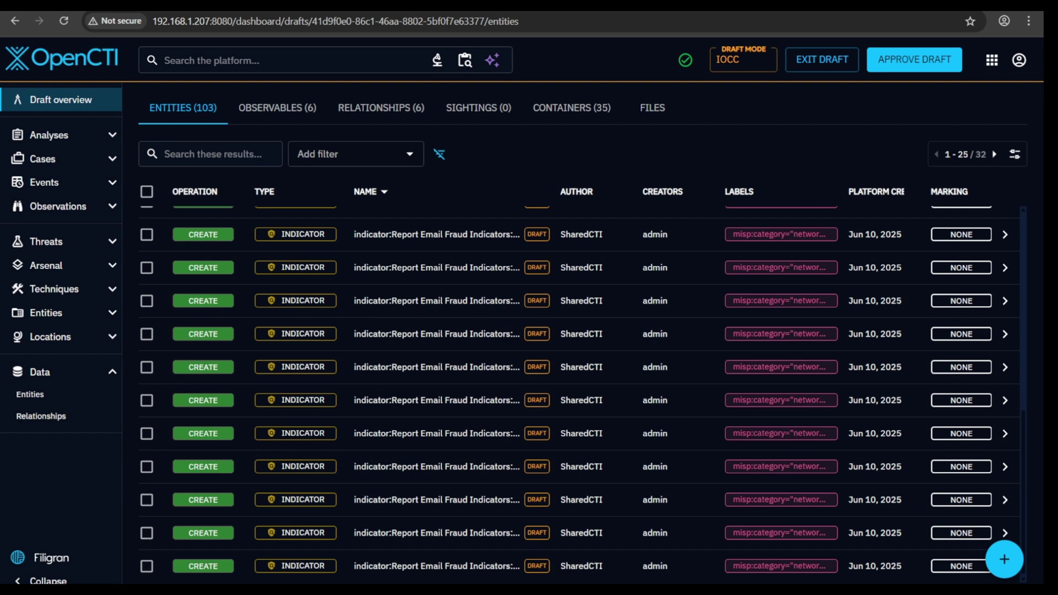
{"action": "scroll", "coordinate": [579, 386], "scroll_direction": "up", "scroll_amount": 1}
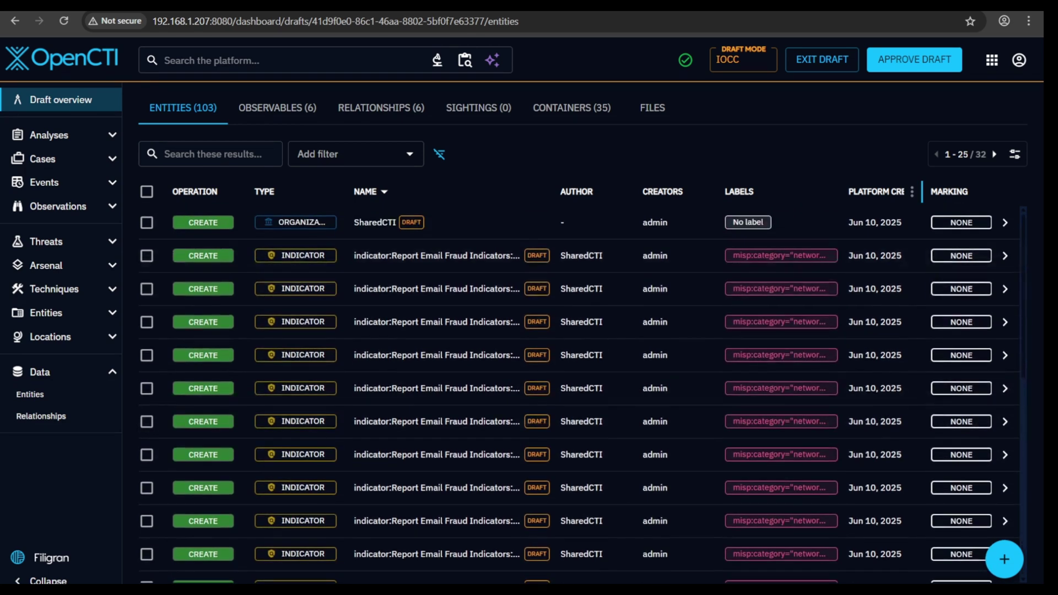
- Approve the IOCC draft and confirm in the Are you sure? dialog
{"action": "left_click", "coordinate": [914, 59]}
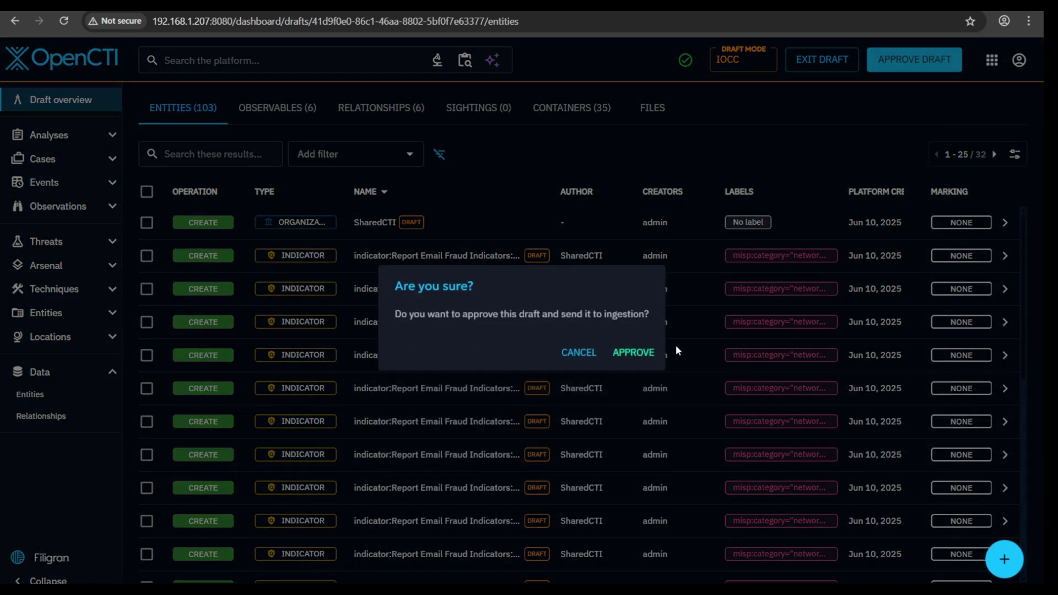
{"action": "left_click", "coordinate": [641, 353]}
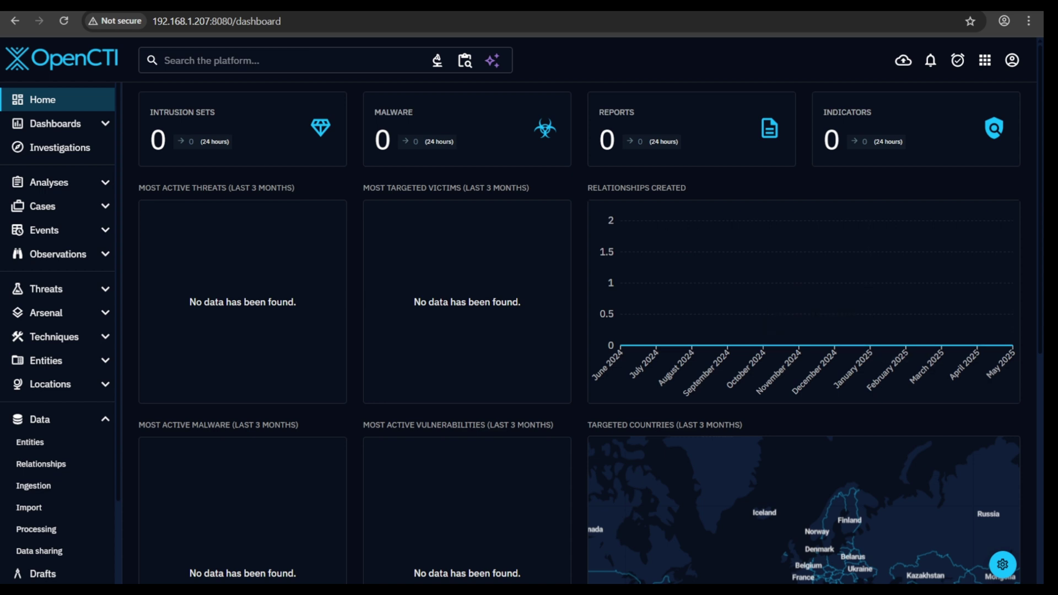
- Open the SOC Server custom dashboard and check its 9 ingested entities
{"action": "left_click", "coordinate": [55, 123]}
{"action": "left_click", "coordinate": [52, 146]}
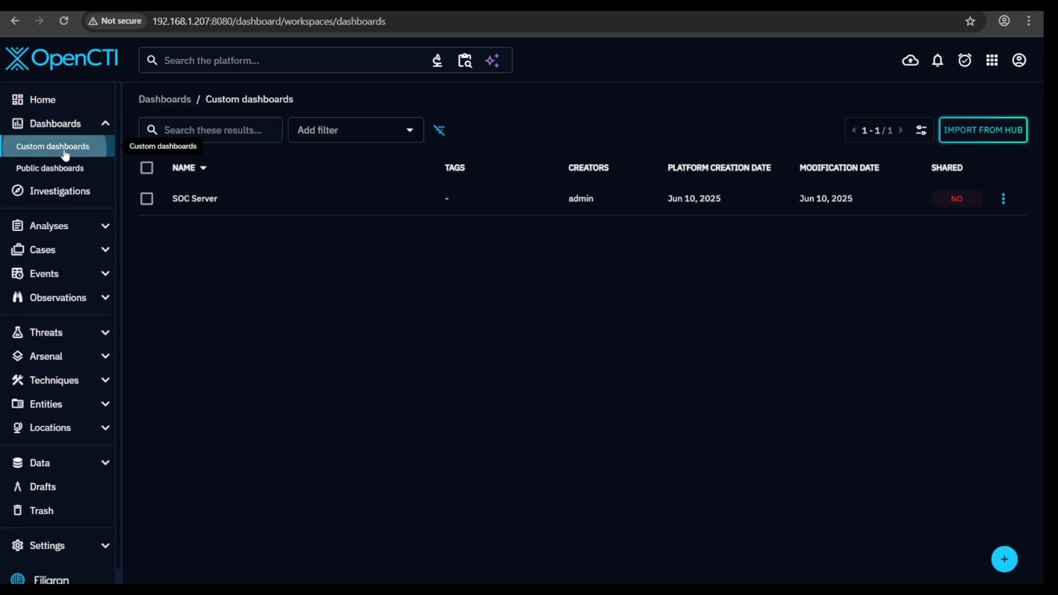
{"action": "left_click", "coordinate": [302, 204]}
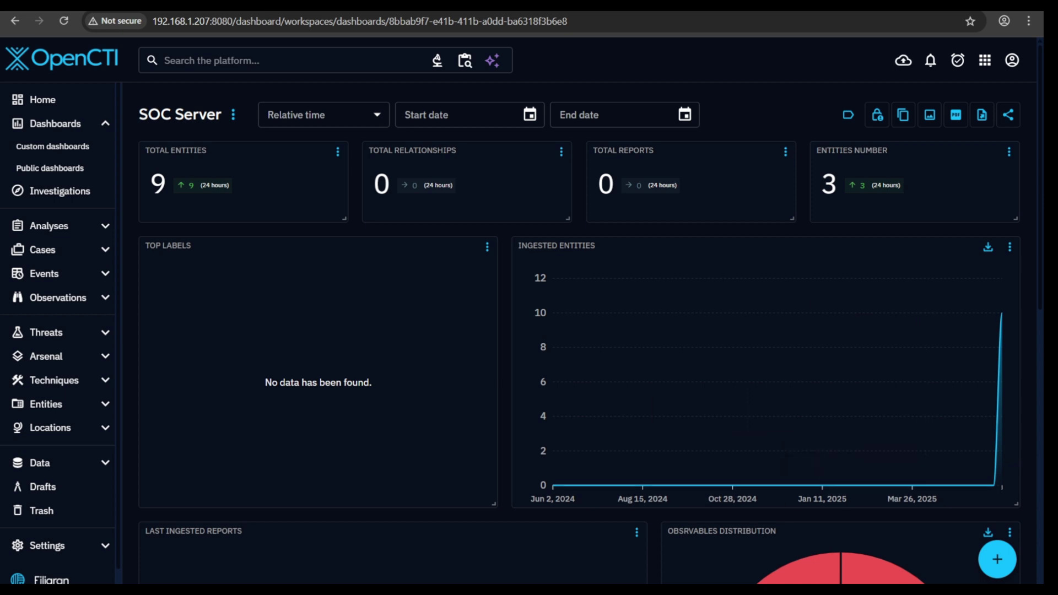
{"action": "scroll", "coordinate": [474, 237], "scroll_direction": "down", "scroll_amount": 6}
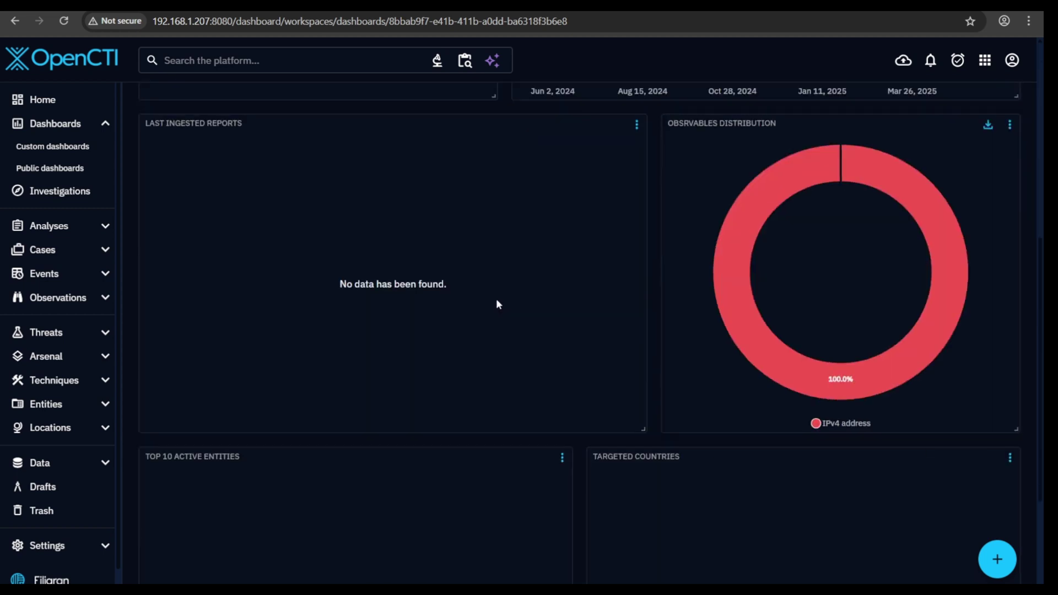
{"action": "scroll", "coordinate": [498, 304], "scroll_direction": "down", "scroll_amount": 3}
{"action": "scroll", "coordinate": [497, 304], "scroll_direction": "up", "scroll_amount": 8}
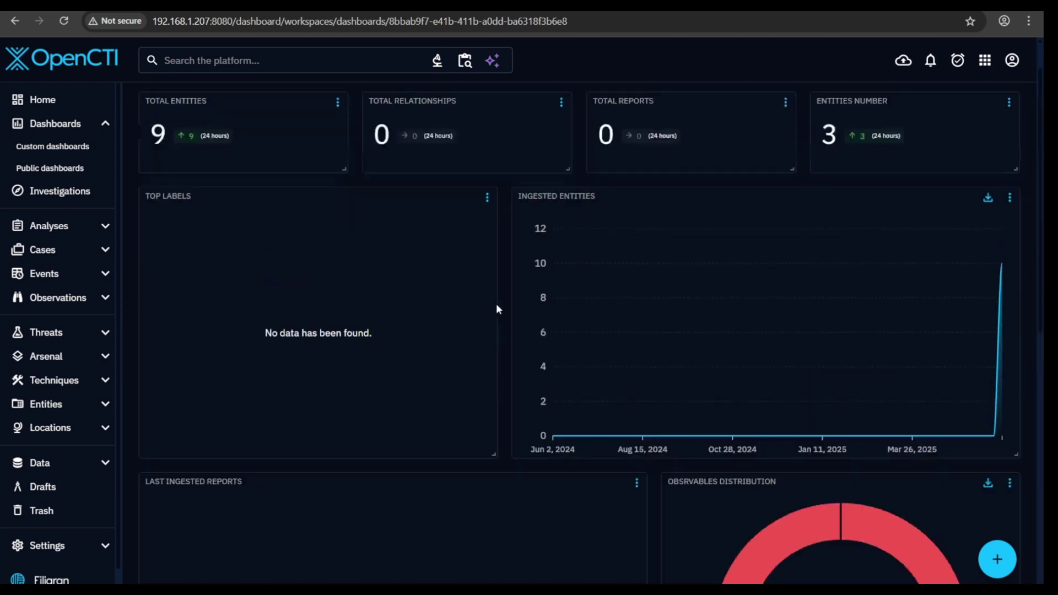
{"action": "scroll", "coordinate": [498, 309], "scroll_direction": "up", "scroll_amount": 1}
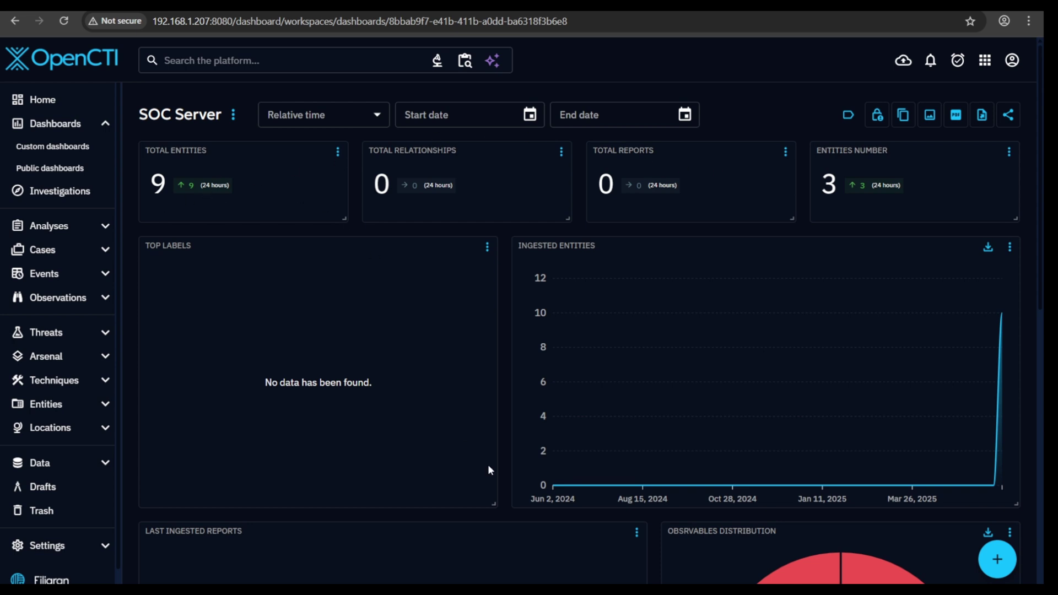
- Review the IPv4 observables widgets, then view the drafts list with IOCC validated
{"action": "scroll", "coordinate": [594, 544], "scroll_direction": "down", "scroll_amount": 6}
{"action": "scroll", "coordinate": [527, 445], "scroll_direction": "down", "scroll_amount": 3}
{"action": "scroll", "coordinate": [526, 445], "scroll_direction": "up", "scroll_amount": 1}
{"action": "scroll", "coordinate": [527, 445], "scroll_direction": "down", "scroll_amount": 2}
{"action": "scroll", "coordinate": [527, 445], "scroll_direction": "up", "scroll_amount": 6}
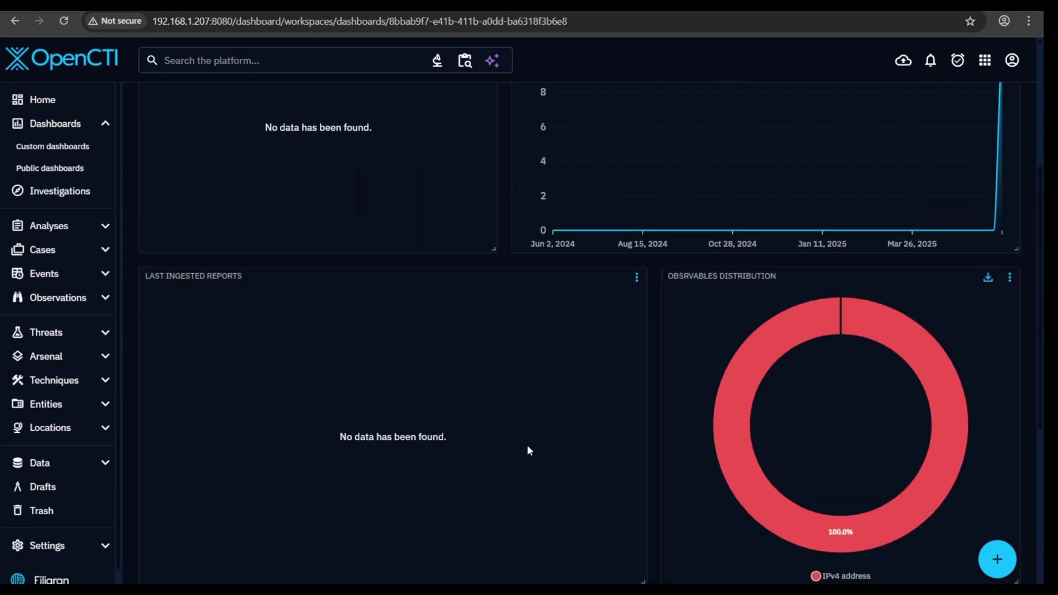
{"action": "scroll", "coordinate": [527, 445], "scroll_direction": "up", "scroll_amount": 5}
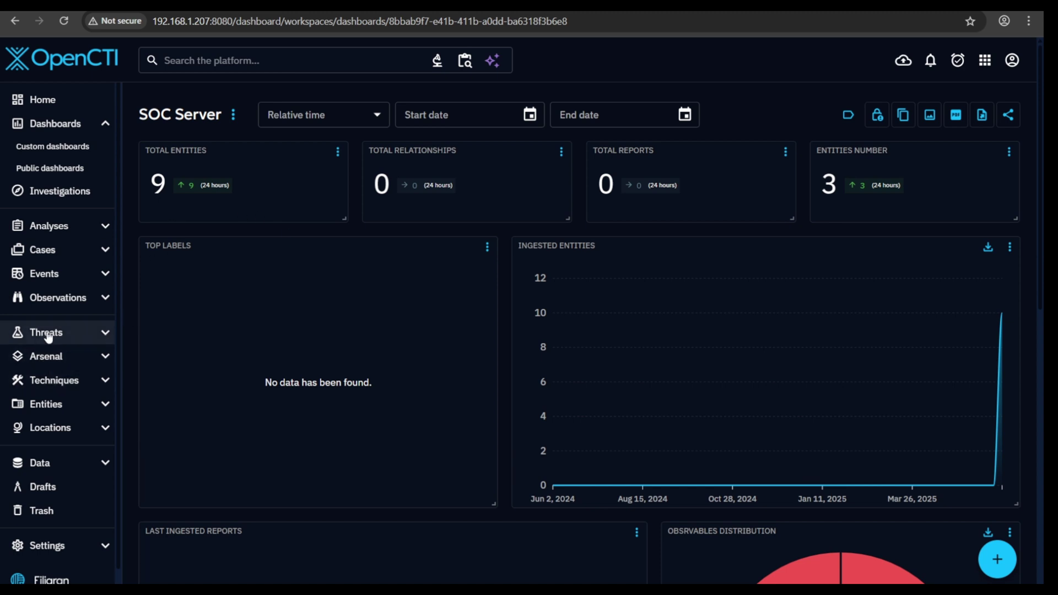
{"action": "left_click", "coordinate": [43, 487]}
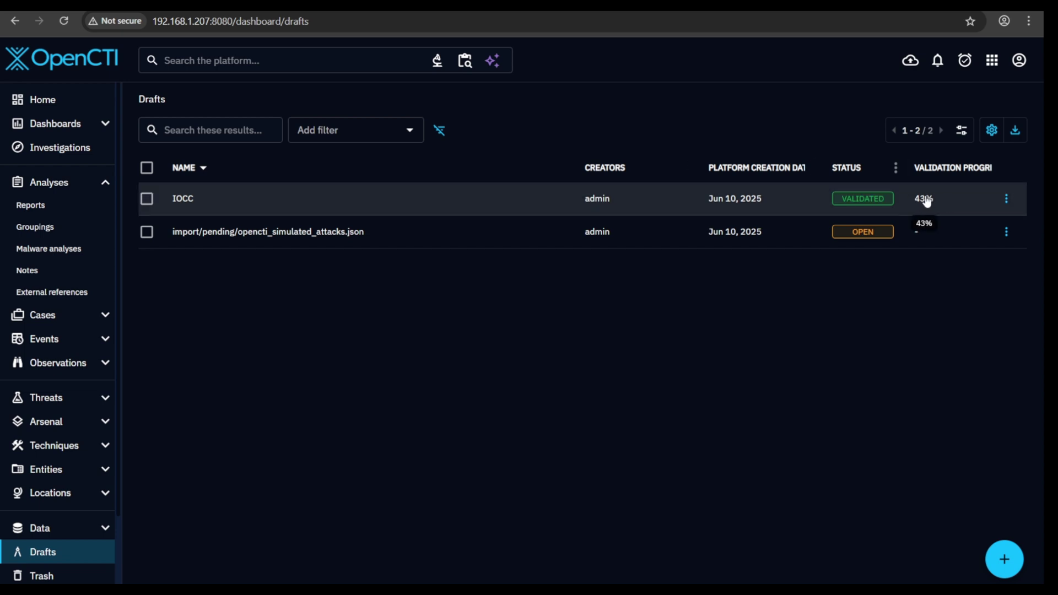
- Open the imported draft, then return to the Data > Drafts list
{"action": "left_click", "coordinate": [387, 236]}
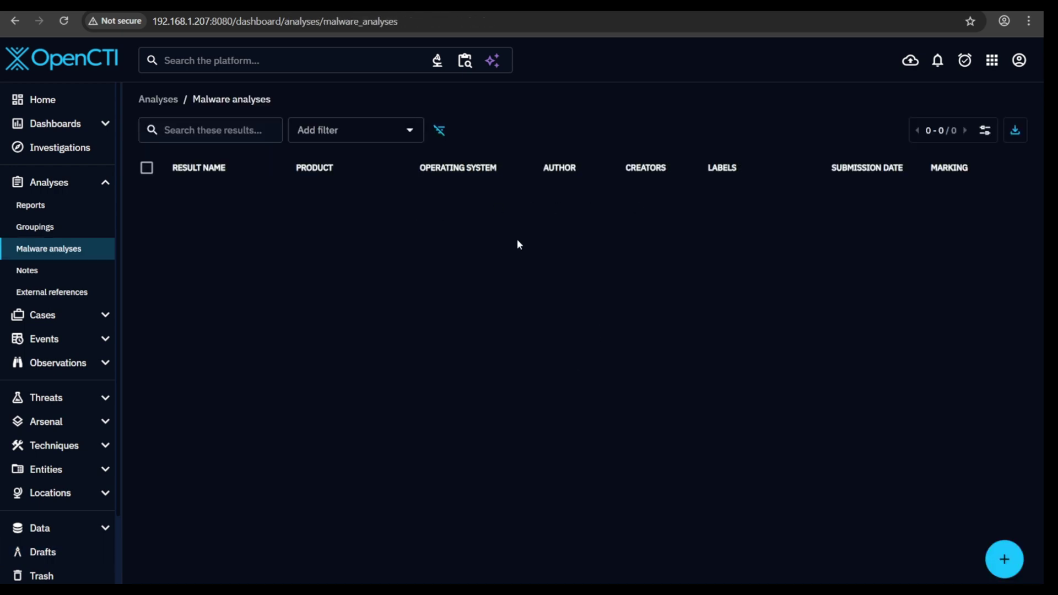
{"action": "left_click", "coordinate": [55, 528]}
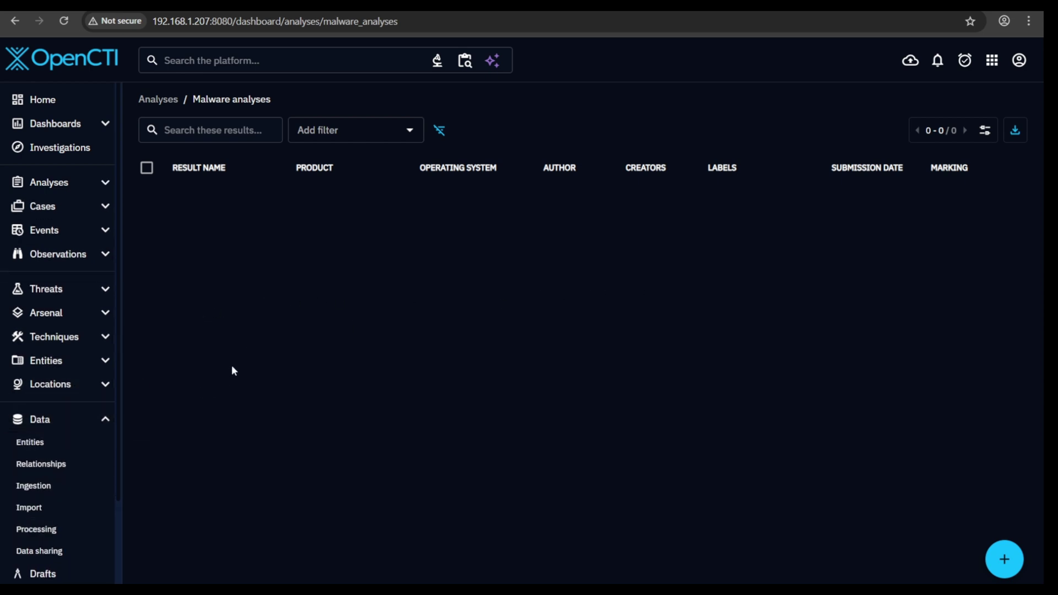
{"action": "left_click", "coordinate": [56, 577]}
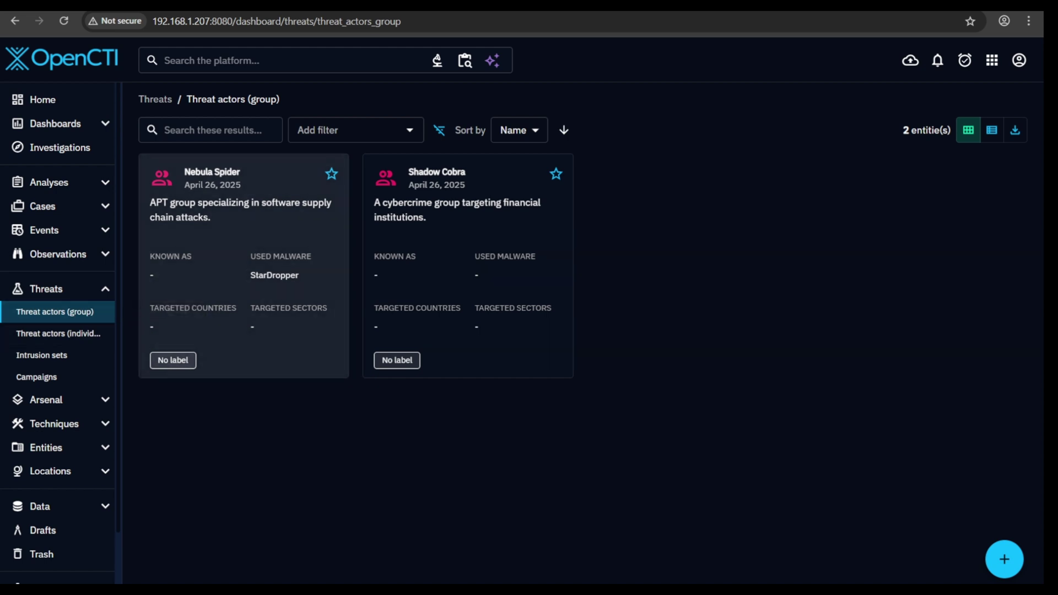
- Open Nebula Spider's overview and read its supply chain attack description and relationships
{"action": "left_click", "coordinate": [262, 235]}
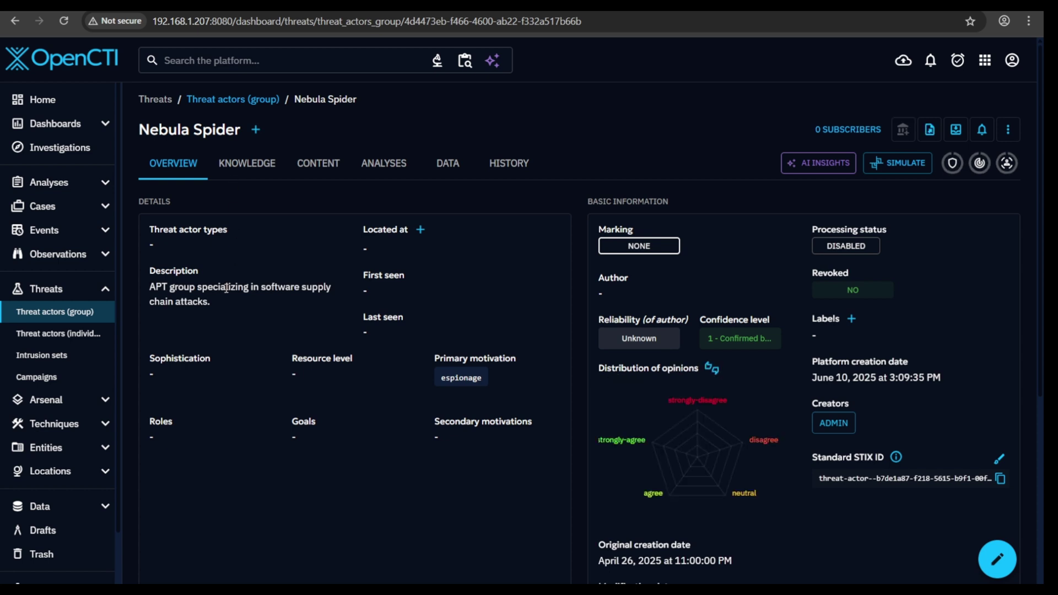
{"action": "left_click_drag", "start_coordinate": [150, 286], "coordinate": [222, 303]}
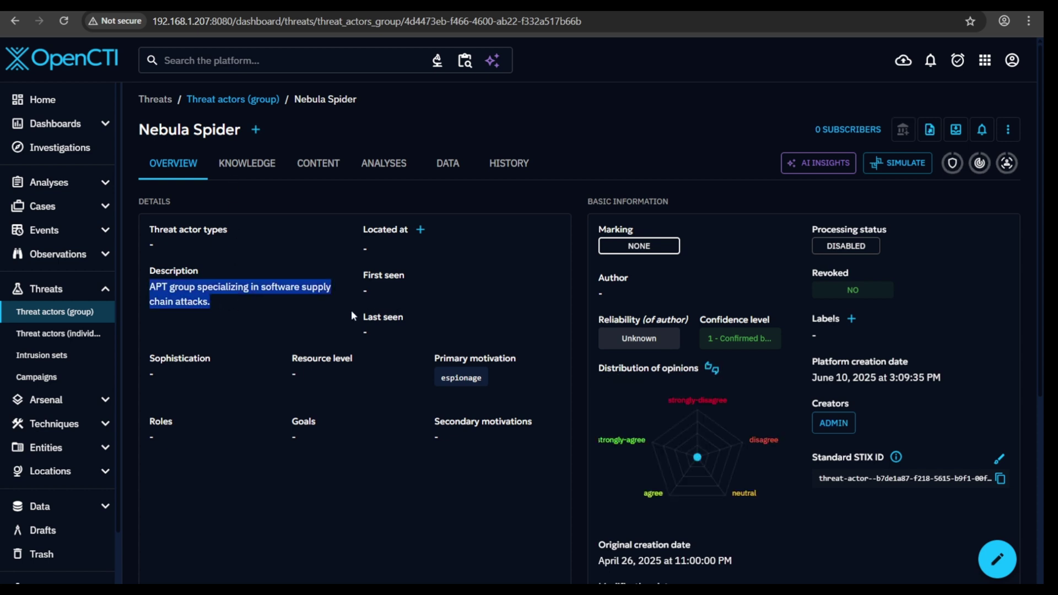
{"action": "scroll", "coordinate": [296, 309], "scroll_direction": "down", "scroll_amount": 5}
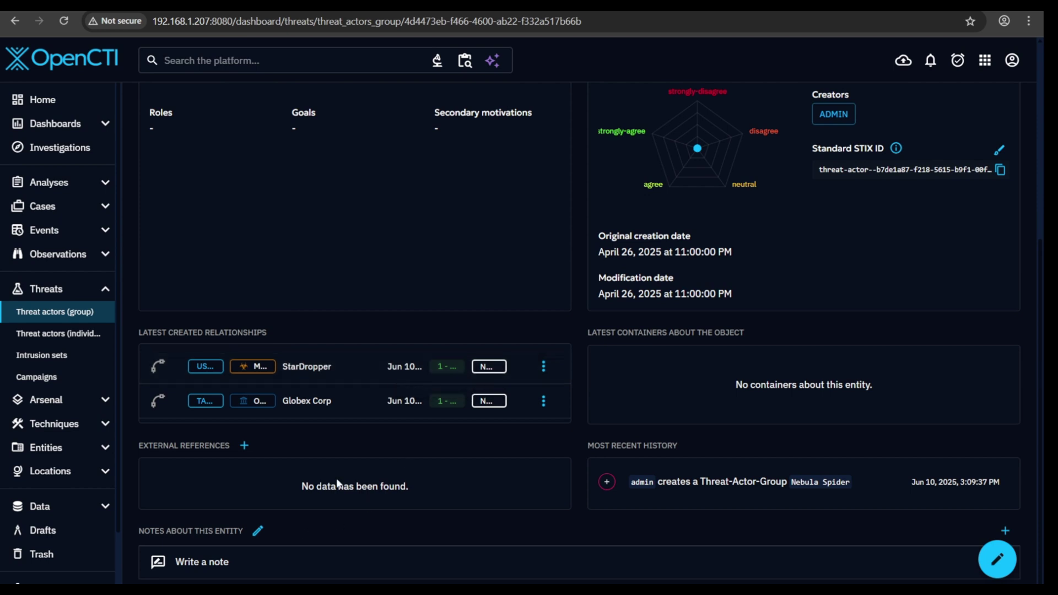
{"action": "scroll", "coordinate": [338, 481], "scroll_direction": "up", "scroll_amount": 5}
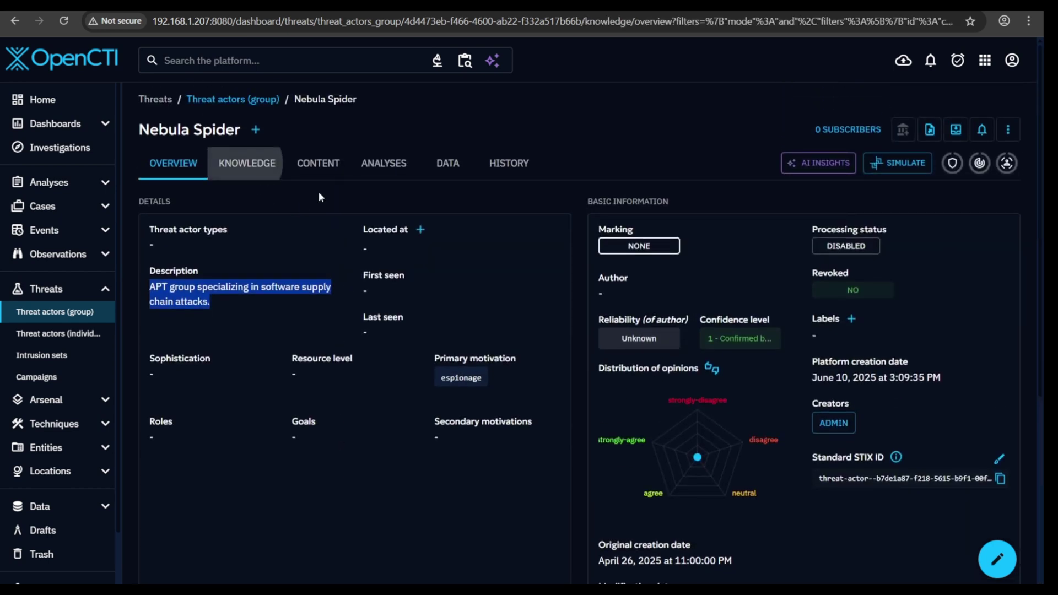
- Open Nebula Spider's Knowledge tab and scroll through its diamond view
{"action": "left_click", "coordinate": [244, 173]}
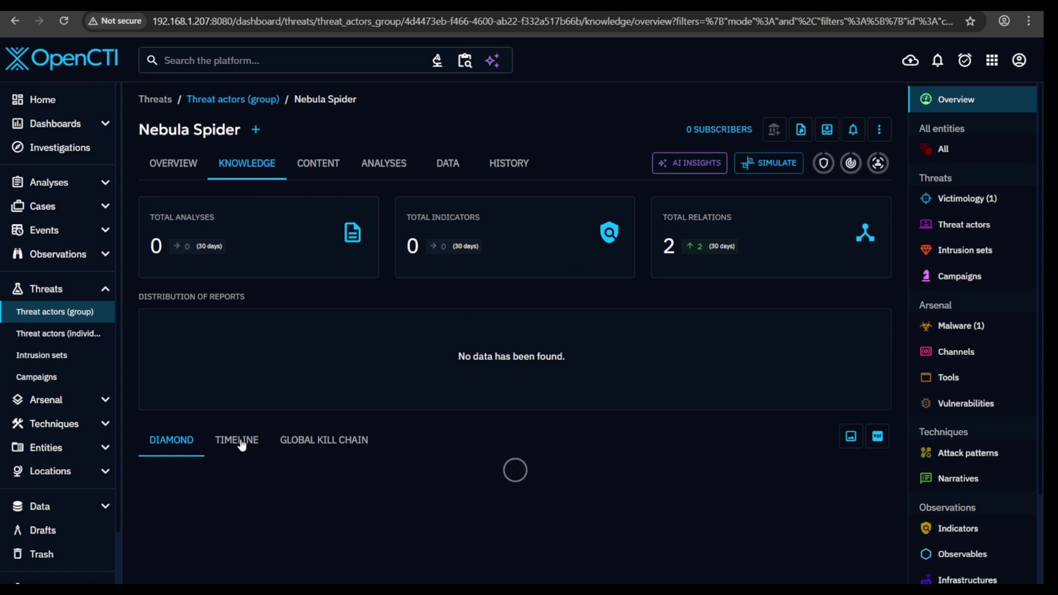
{"action": "scroll", "coordinate": [430, 441], "scroll_direction": "down", "scroll_amount": 5}
{"action": "scroll", "coordinate": [545, 405], "scroll_direction": "down", "scroll_amount": 1}
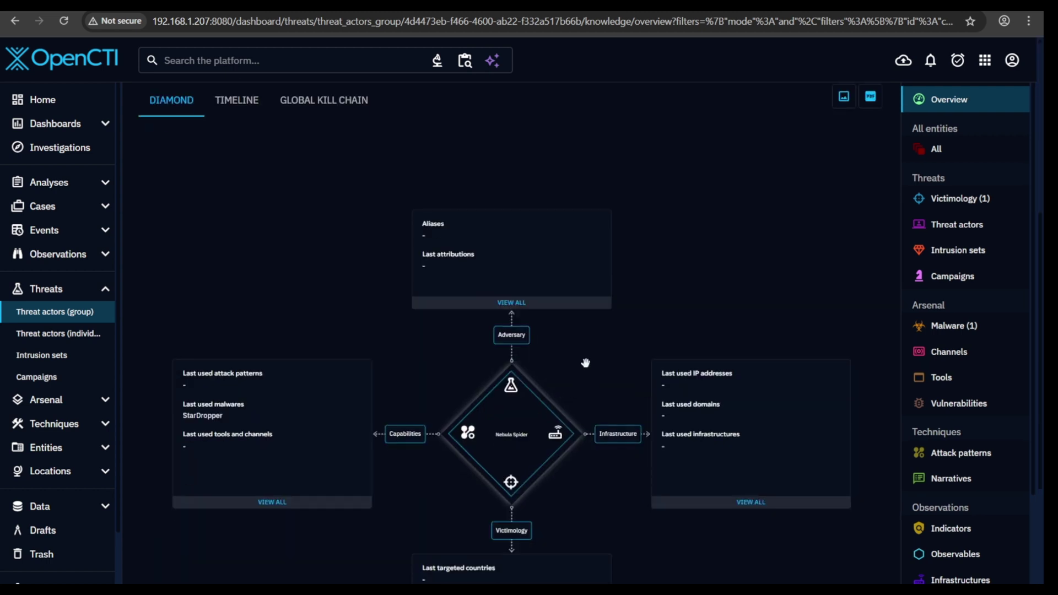
{"action": "scroll", "coordinate": [540, 306], "scroll_direction": "down", "scroll_amount": 1}
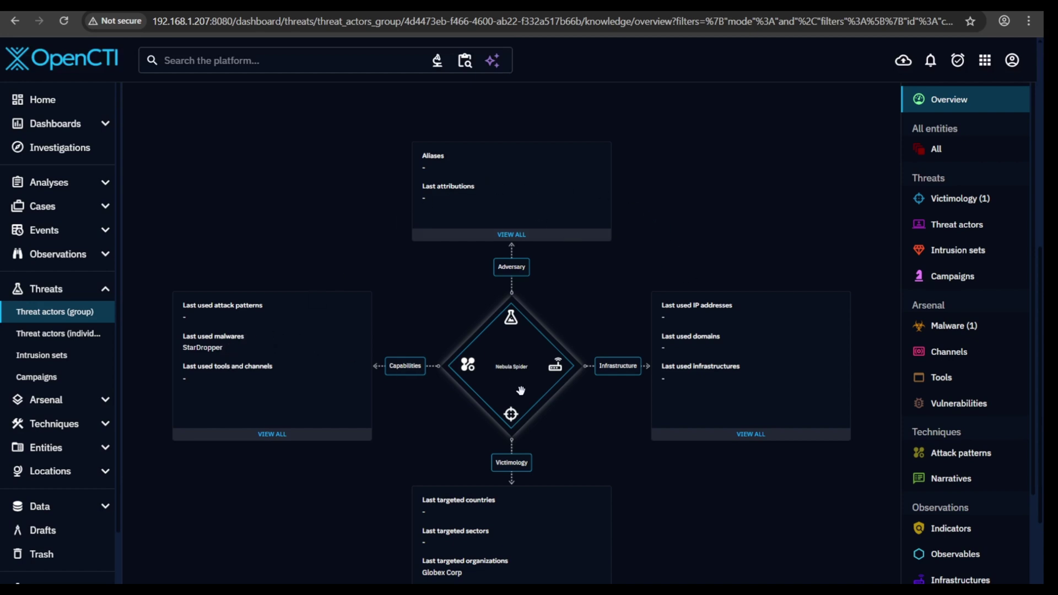
{"action": "scroll", "coordinate": [540, 410], "scroll_direction": "down", "scroll_amount": 1}
{"action": "scroll", "coordinate": [532, 413], "scroll_direction": "up", "scroll_amount": 4}
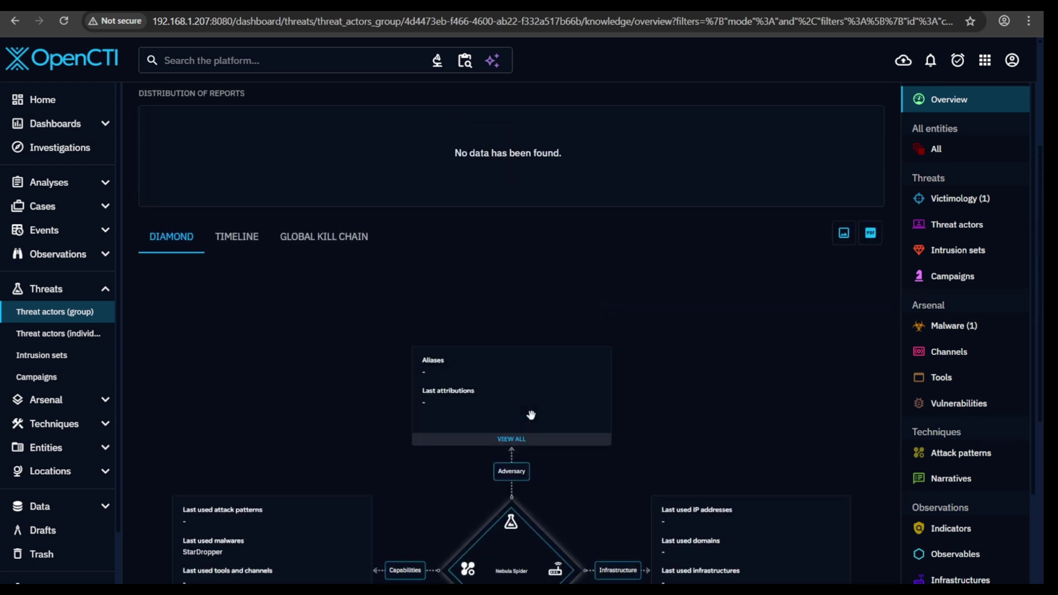
- Check the timeline and global kill chain, then open the StarDropper relationship
{"action": "left_click", "coordinate": [237, 237]}
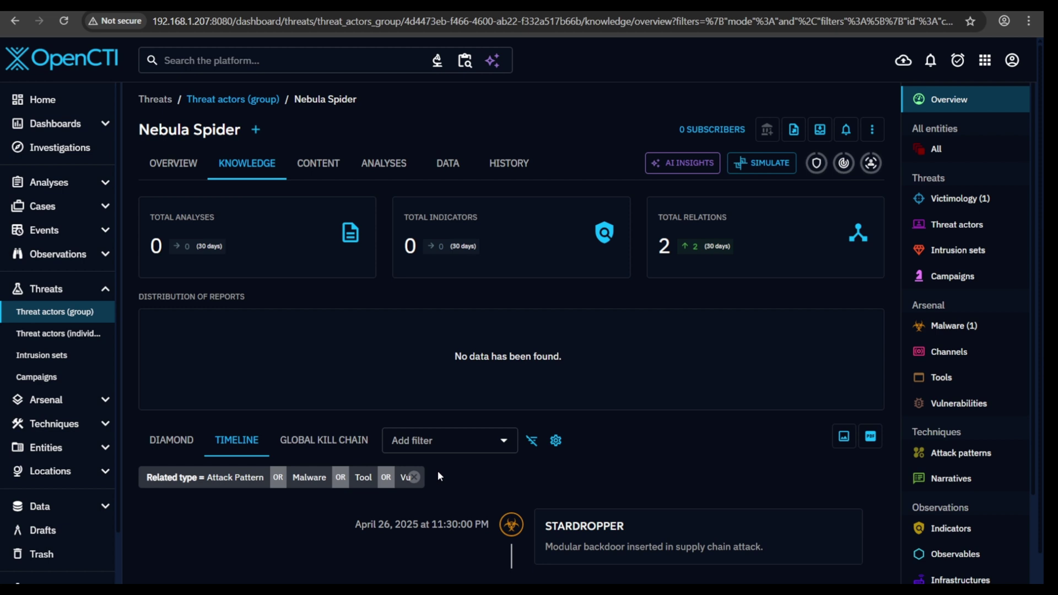
{"action": "scroll", "coordinate": [474, 466], "scroll_direction": "down", "scroll_amount": 1}
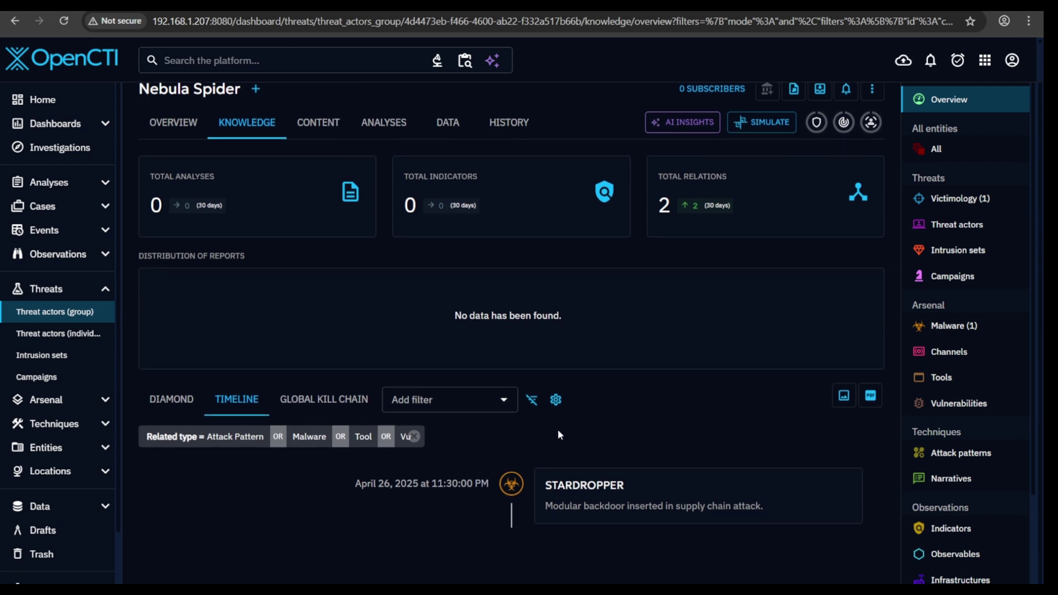
{"action": "left_click", "coordinate": [327, 399]}
{"action": "scroll", "coordinate": [608, 386], "scroll_direction": "down", "scroll_amount": 1}
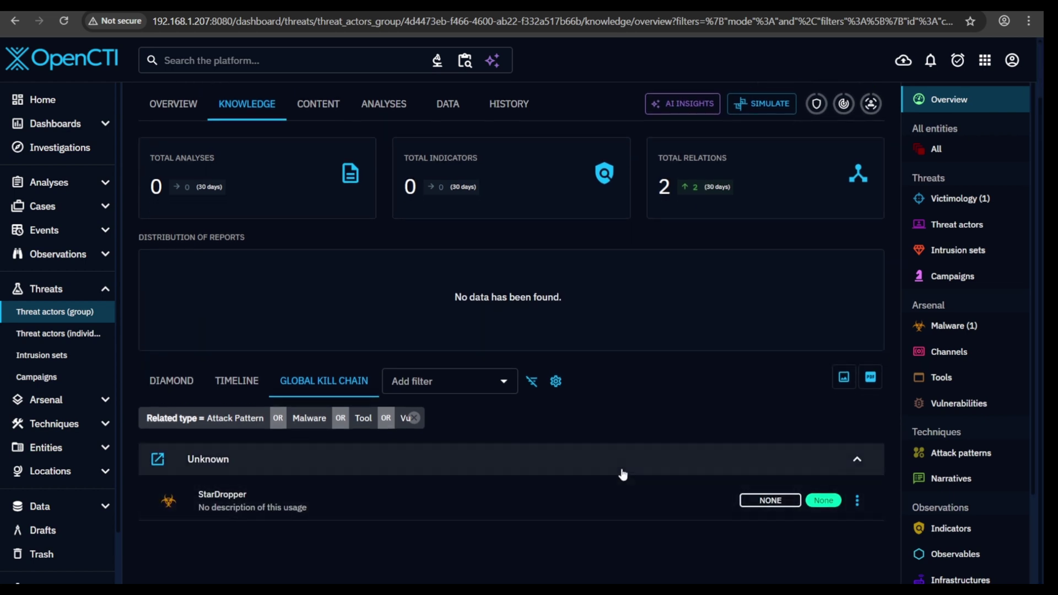
{"action": "left_click", "coordinate": [521, 501]}
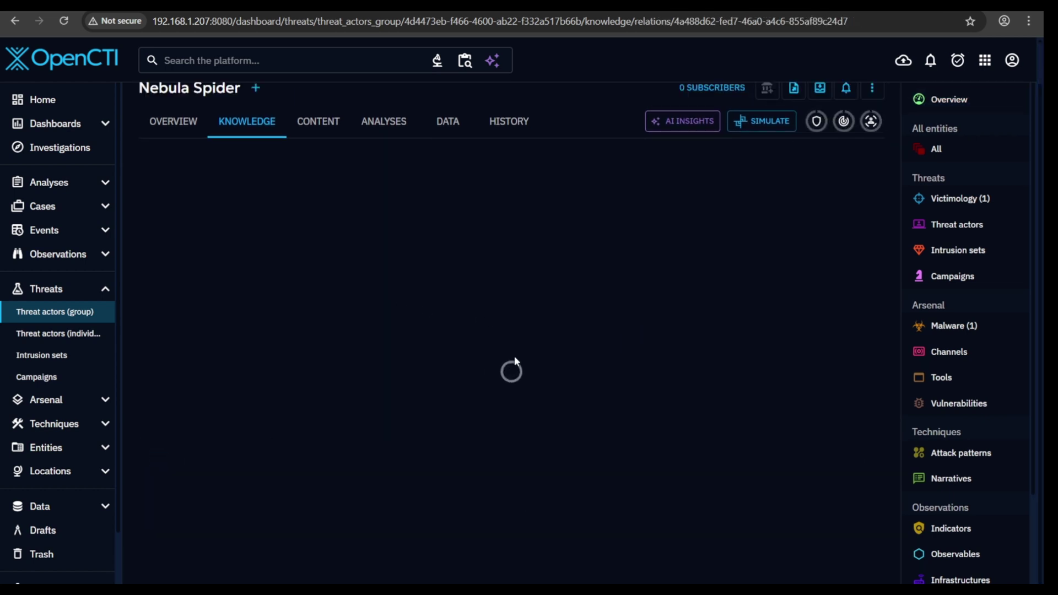
- Review the Nebula Spider uses StarDropper relation and its Content files, then reopen Custom dashboards
{"action": "scroll", "coordinate": [470, 343], "scroll_direction": "down", "scroll_amount": 1}
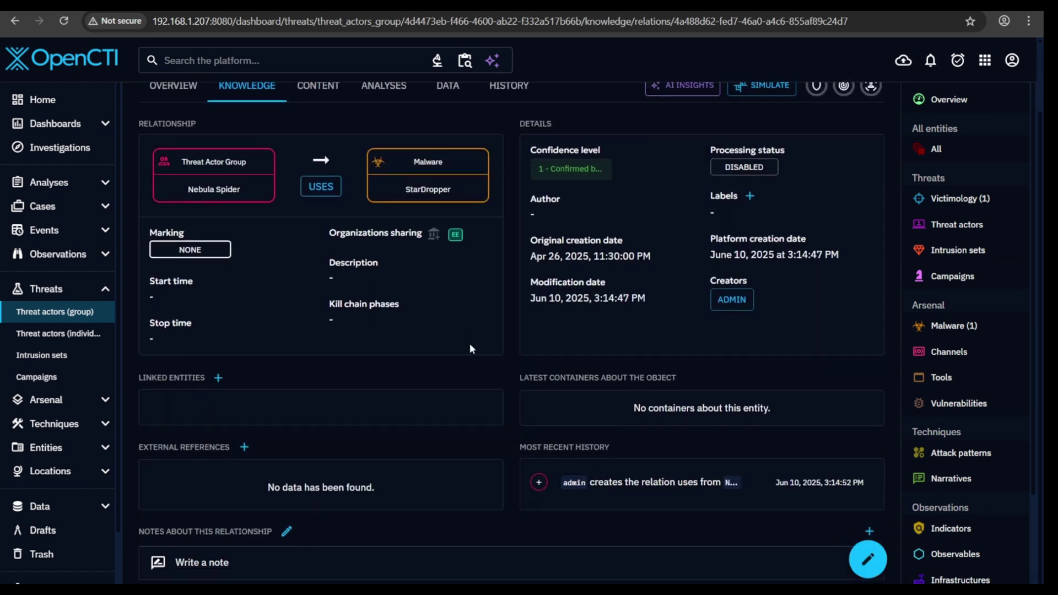
{"action": "scroll", "coordinate": [470, 348], "scroll_direction": "up", "scroll_amount": 2}
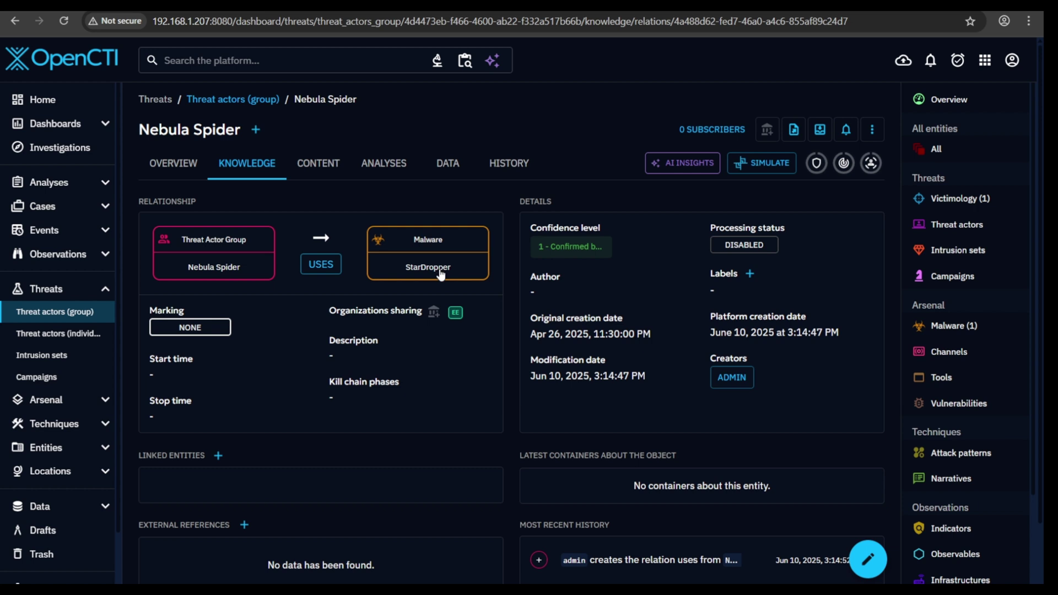
{"action": "scroll", "coordinate": [441, 274], "scroll_direction": "down", "scroll_amount": 2}
{"action": "scroll", "coordinate": [441, 275], "scroll_direction": "up", "scroll_amount": 2}
{"action": "left_click", "coordinate": [308, 168]}
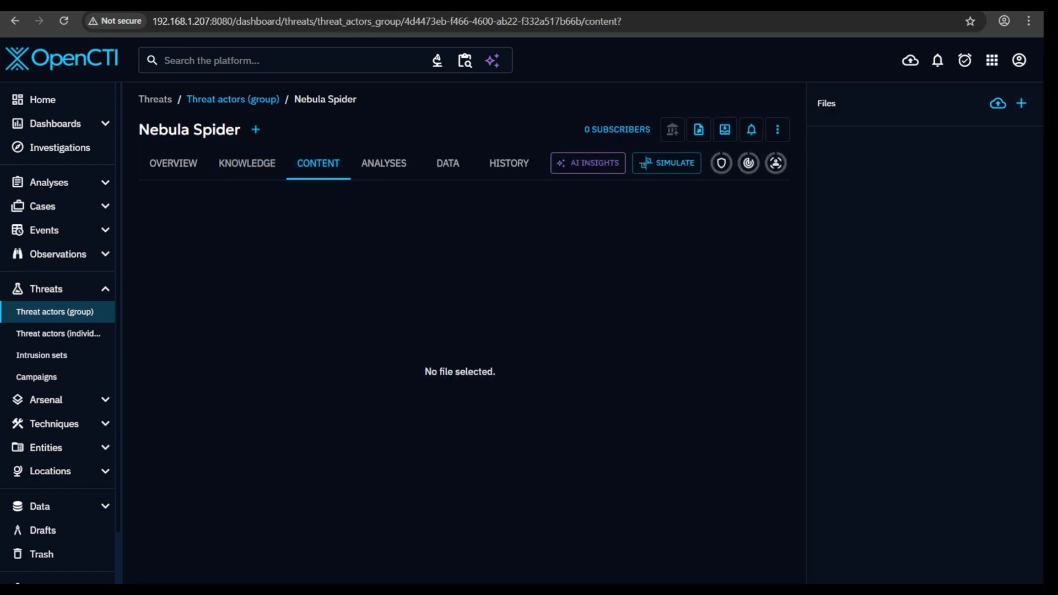
{"action": "left_click", "coordinate": [55, 124]}
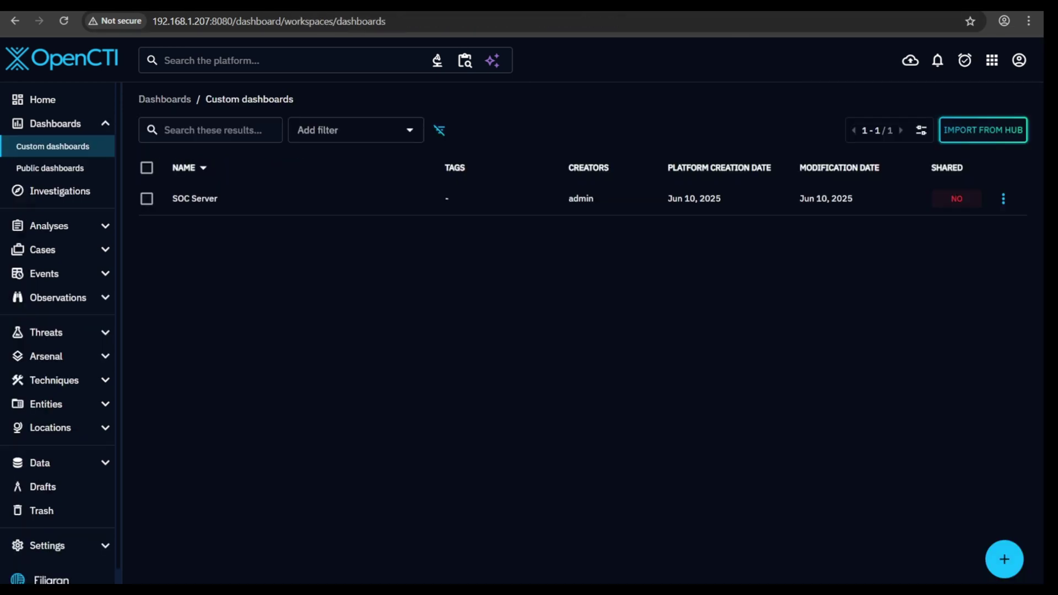
- Read Perception Point's dropper malware article, highlighting the definition's opening line
{"action": "left_click", "coordinate": [199, 198]}
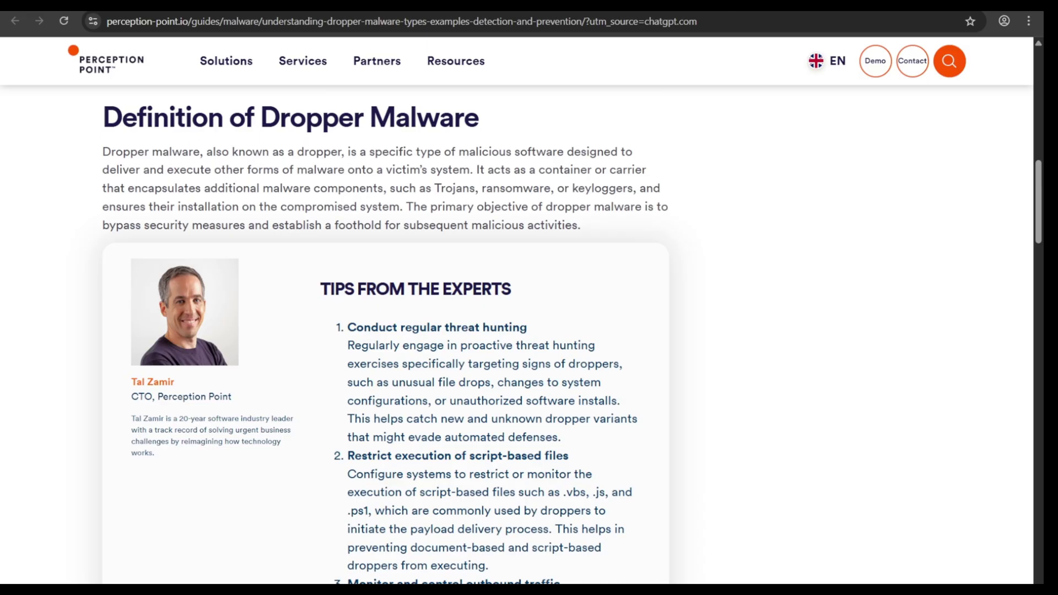
{"action": "scroll", "coordinate": [386, 331], "scroll_direction": "up", "scroll_amount": 3}
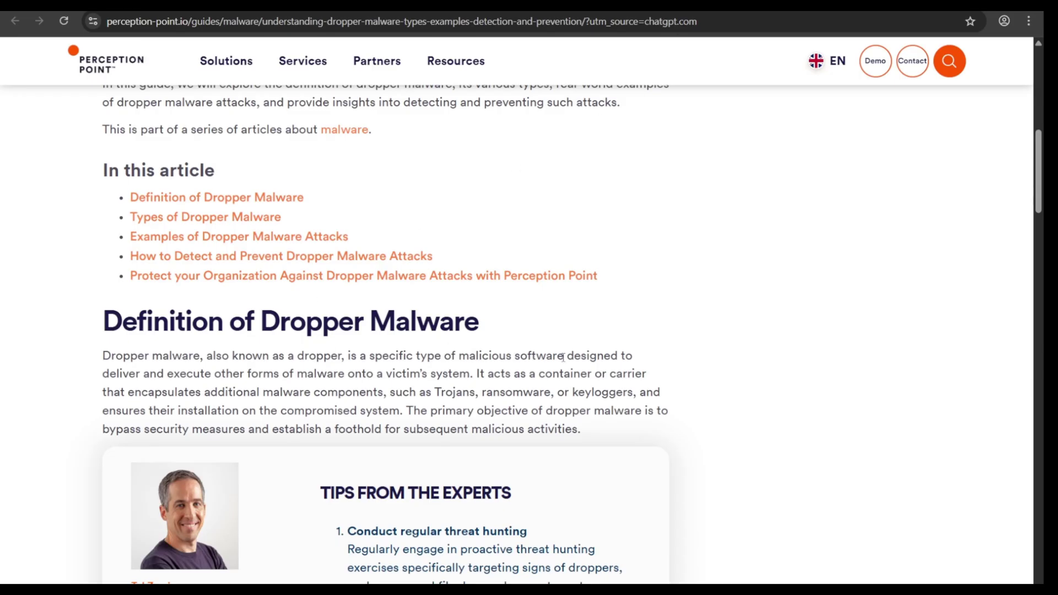
{"action": "left_click_drag", "start_coordinate": [106, 356], "coordinate": [471, 377]}
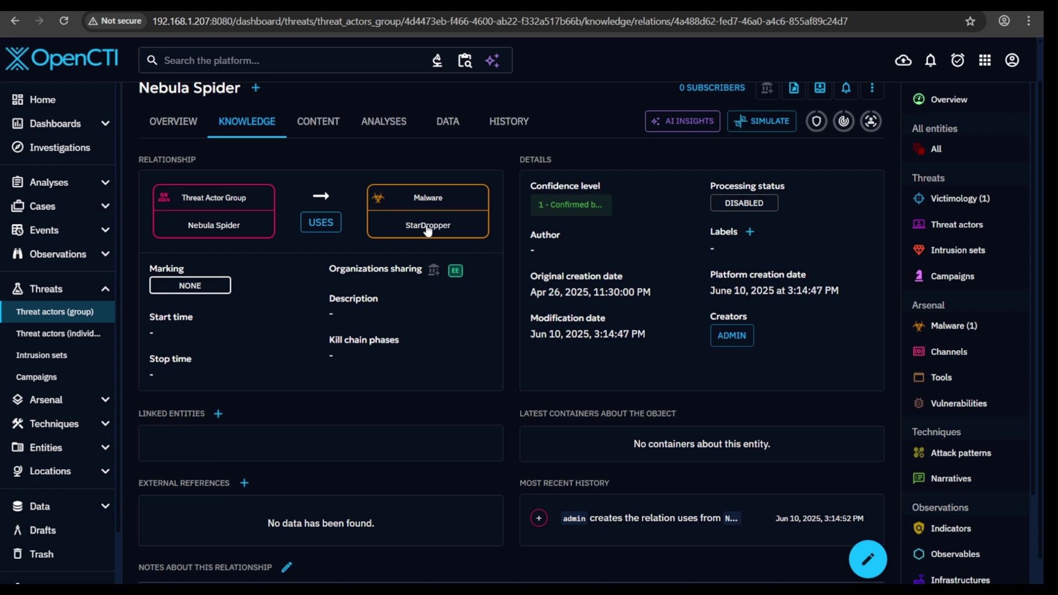
{"action": "scroll", "coordinate": [424, 254], "scroll_direction": "down", "scroll_amount": 2}
{"action": "scroll", "coordinate": [421, 256], "scroll_direction": "up", "scroll_amount": 4}
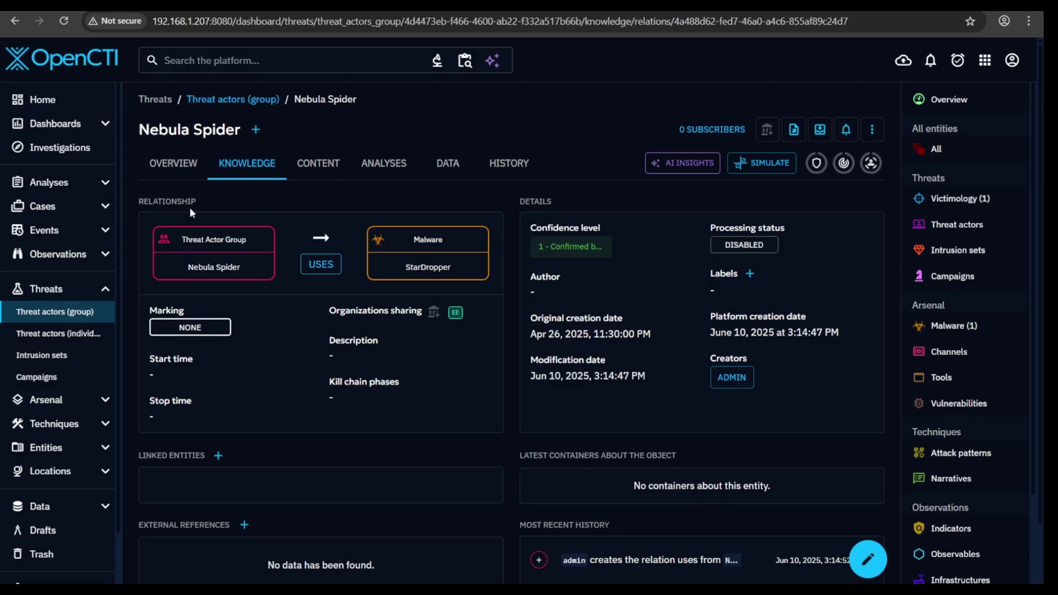
- Return to the SOC Server custom dashboard from the drafts list
{"action": "left_click", "coordinate": [55, 530]}
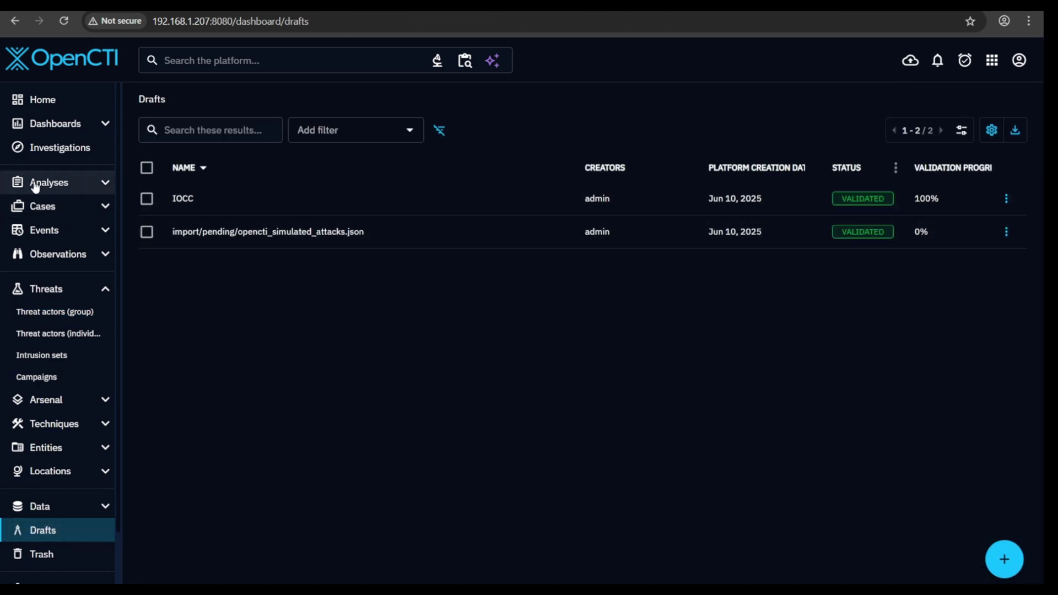
{"action": "left_click", "coordinate": [66, 124]}
{"action": "left_click", "coordinate": [55, 147]}
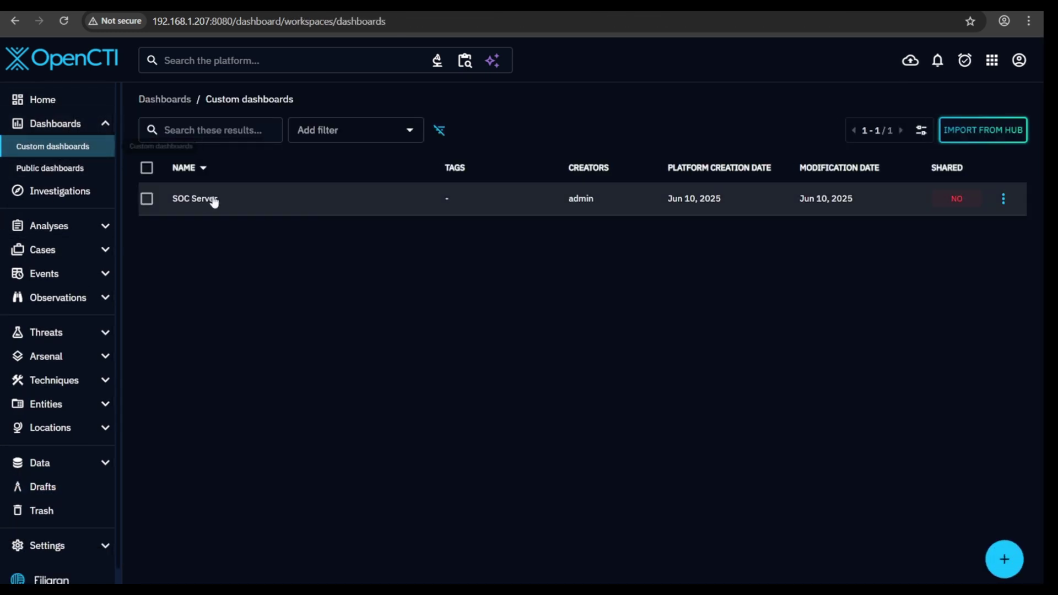
{"action": "left_click", "coordinate": [412, 214]}
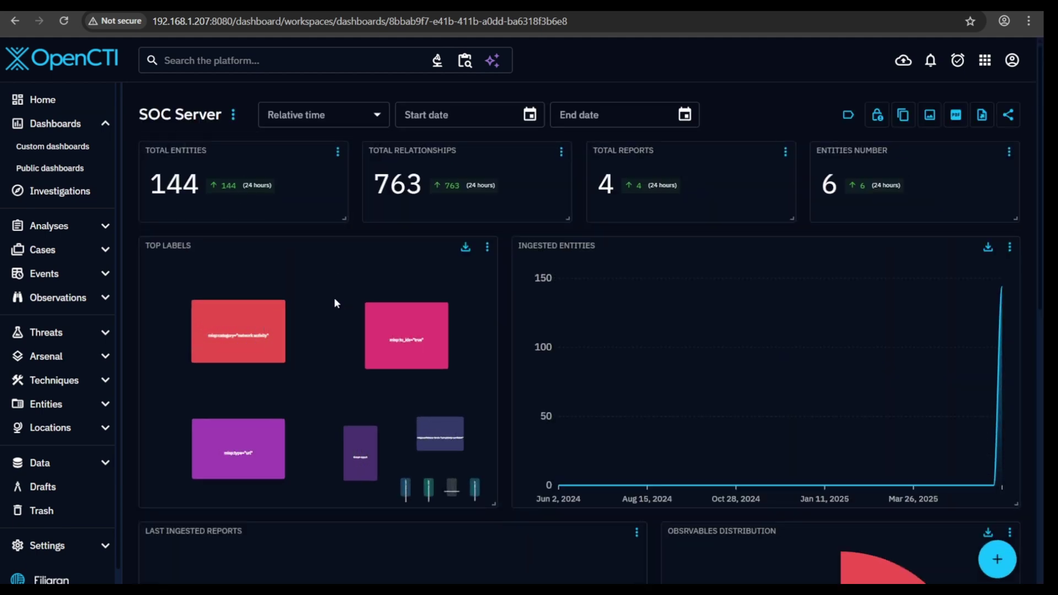
- Scroll through the SOC Server widgets, then open the empty Investigations list
{"action": "scroll", "coordinate": [373, 318], "scroll_direction": "down", "scroll_amount": 3}
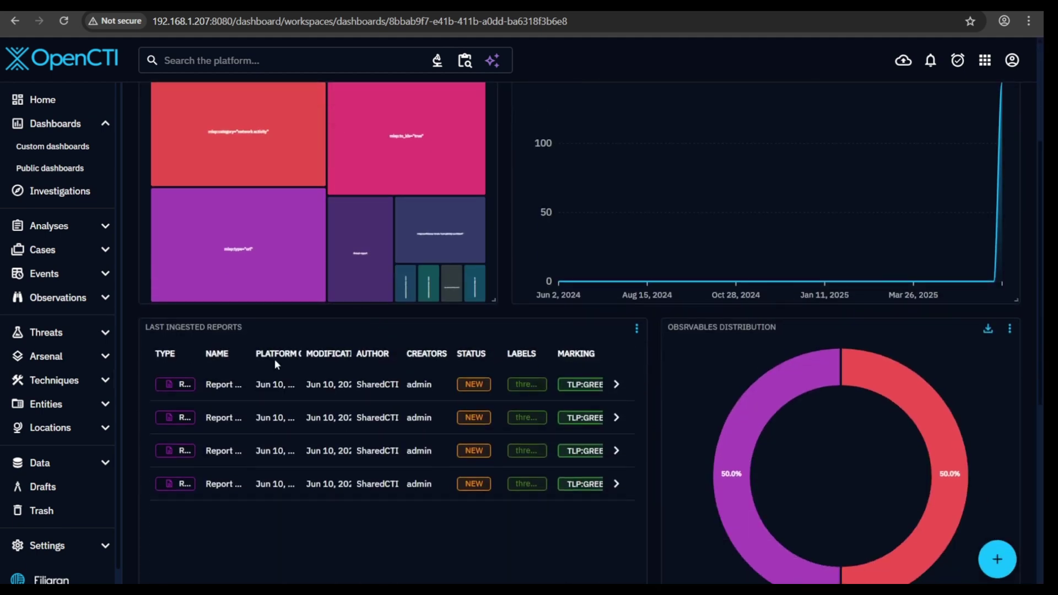
{"action": "scroll", "coordinate": [460, 381], "scroll_direction": "down", "scroll_amount": 2}
{"action": "scroll", "coordinate": [462, 382], "scroll_direction": "down", "scroll_amount": 4}
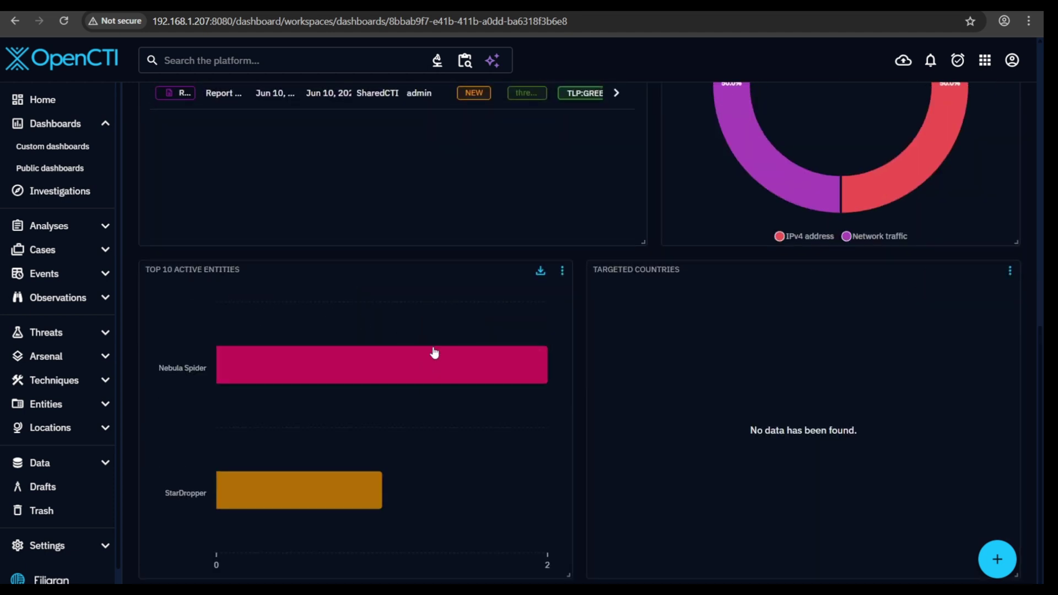
{"action": "mouse_move", "coordinate": [257, 361]}
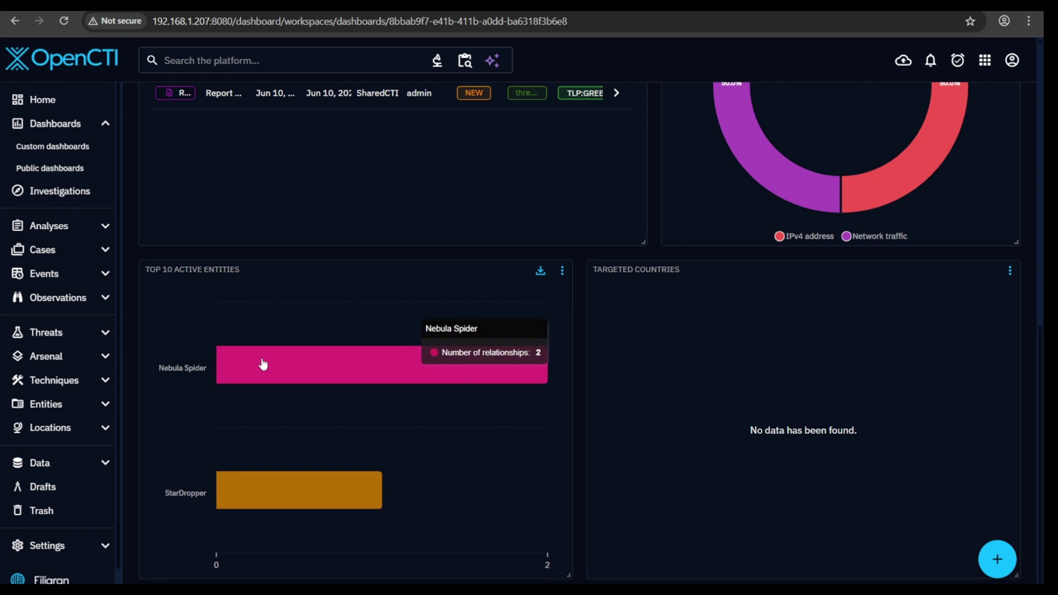
{"action": "mouse_move", "coordinate": [304, 491]}
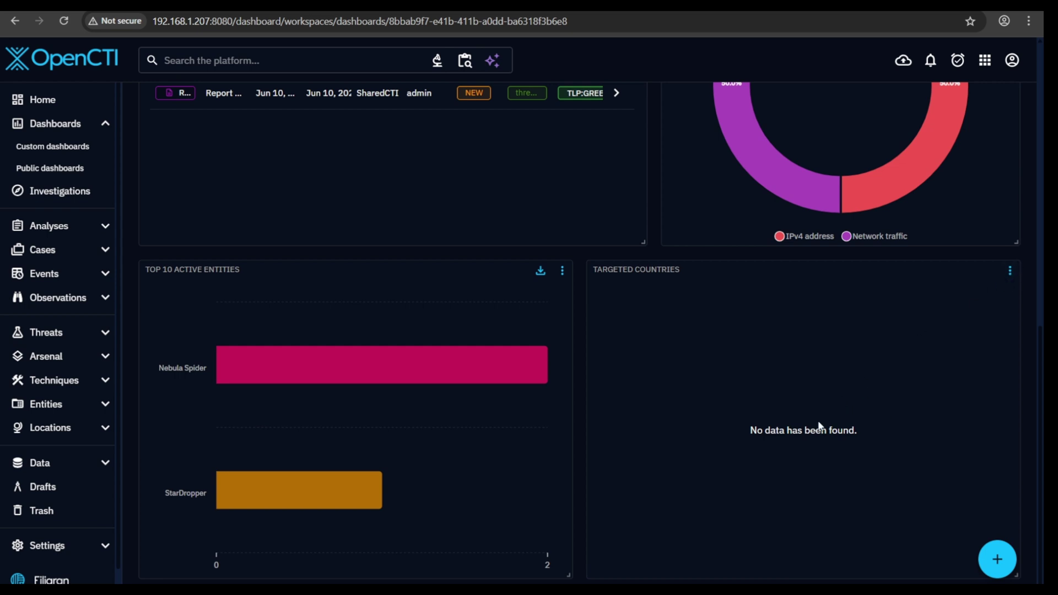
{"action": "scroll", "coordinate": [825, 458], "scroll_direction": "up", "scroll_amount": 5}
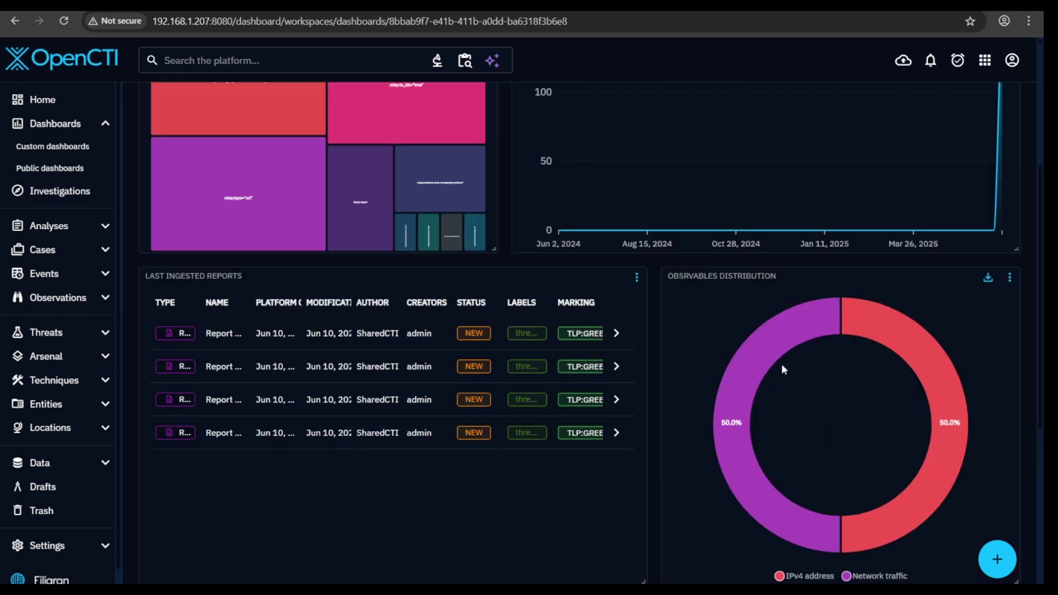
{"action": "scroll", "coordinate": [782, 366], "scroll_direction": "down", "scroll_amount": 4}
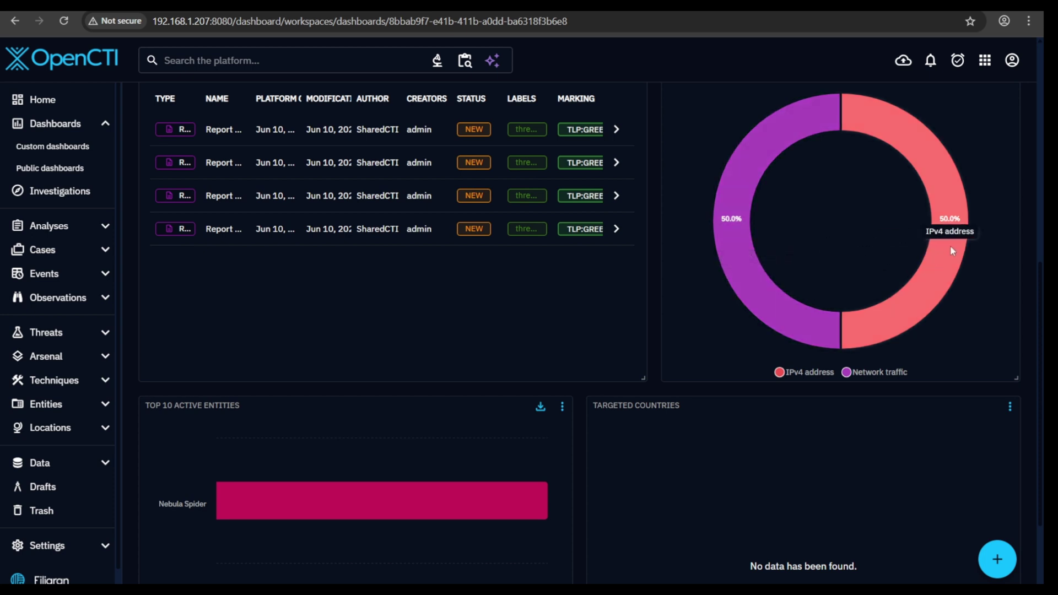
{"action": "scroll", "coordinate": [390, 276], "scroll_direction": "up", "scroll_amount": 8}
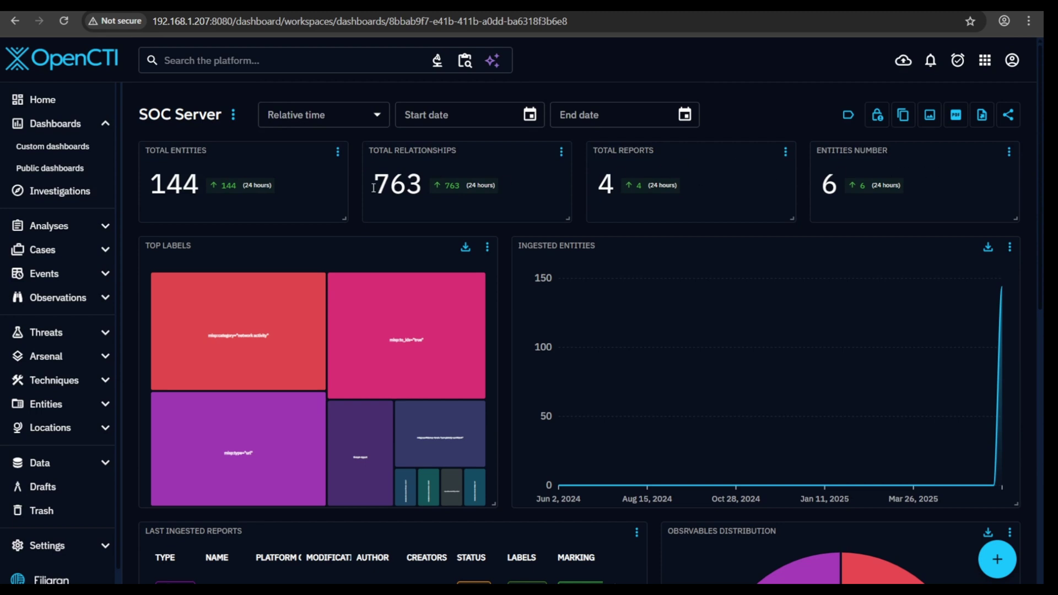
{"action": "left_click", "coordinate": [55, 191]}
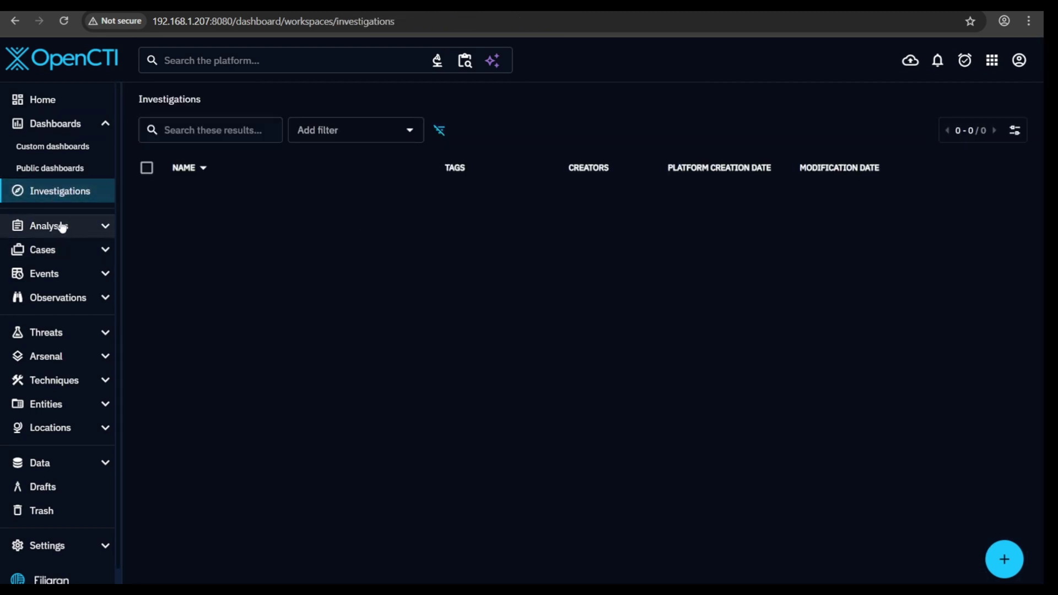
- Browse the 28 groupings and inspect a Phishing URLs grouping's details
{"action": "left_click", "coordinate": [82, 229]}
{"action": "left_click", "coordinate": [89, 232]}
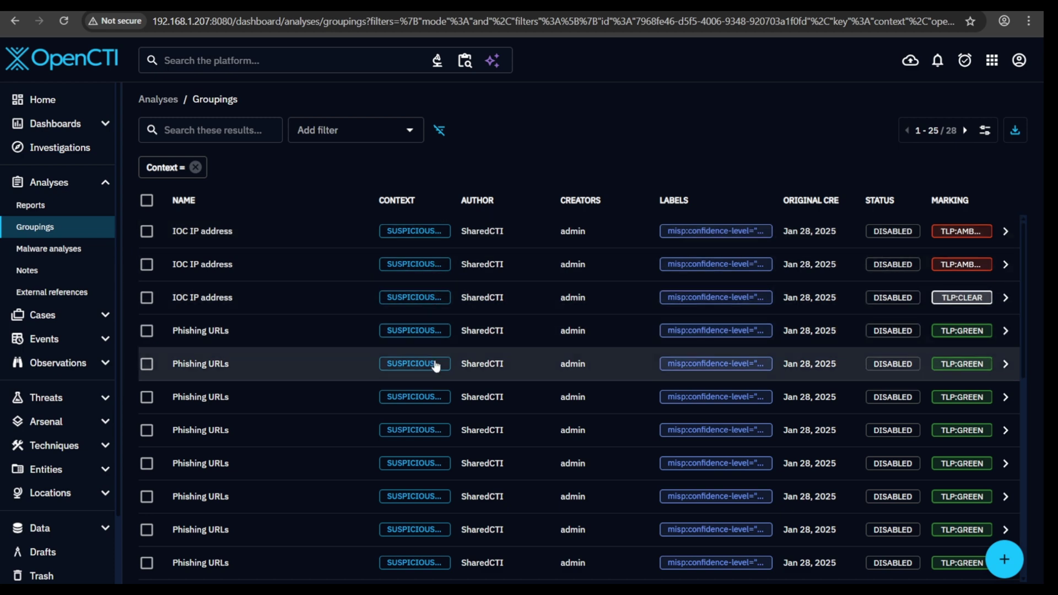
{"action": "left_click", "coordinate": [435, 365]}
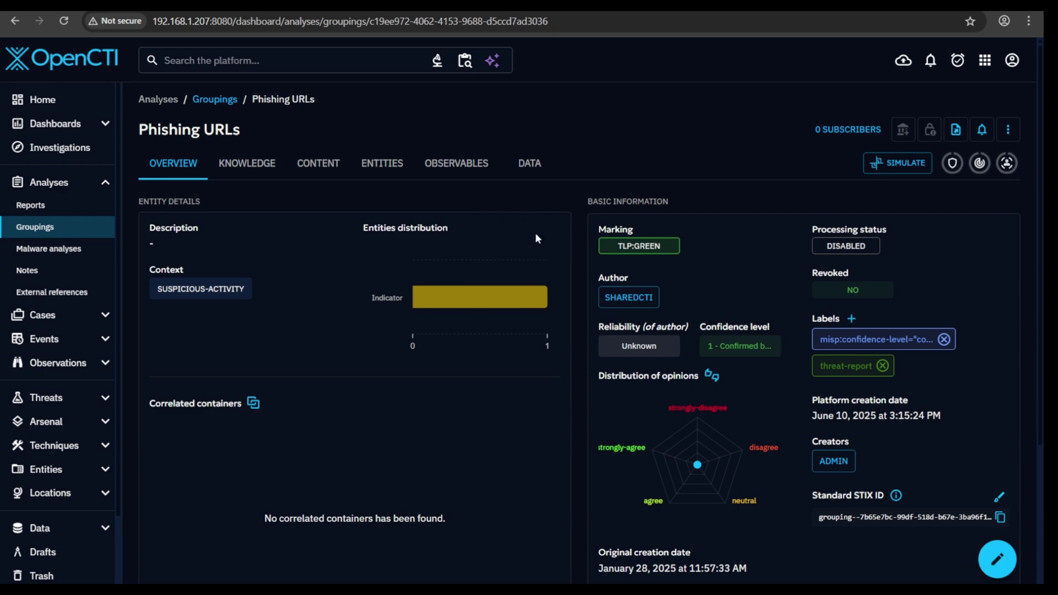
{"action": "scroll", "coordinate": [437, 309], "scroll_direction": "down", "scroll_amount": 4}
{"action": "scroll", "coordinate": [437, 308], "scroll_direction": "up", "scroll_amount": 4}
- Return to the Groupings list, then open the empty Malware analyses list
{"action": "left_click", "coordinate": [213, 102]}
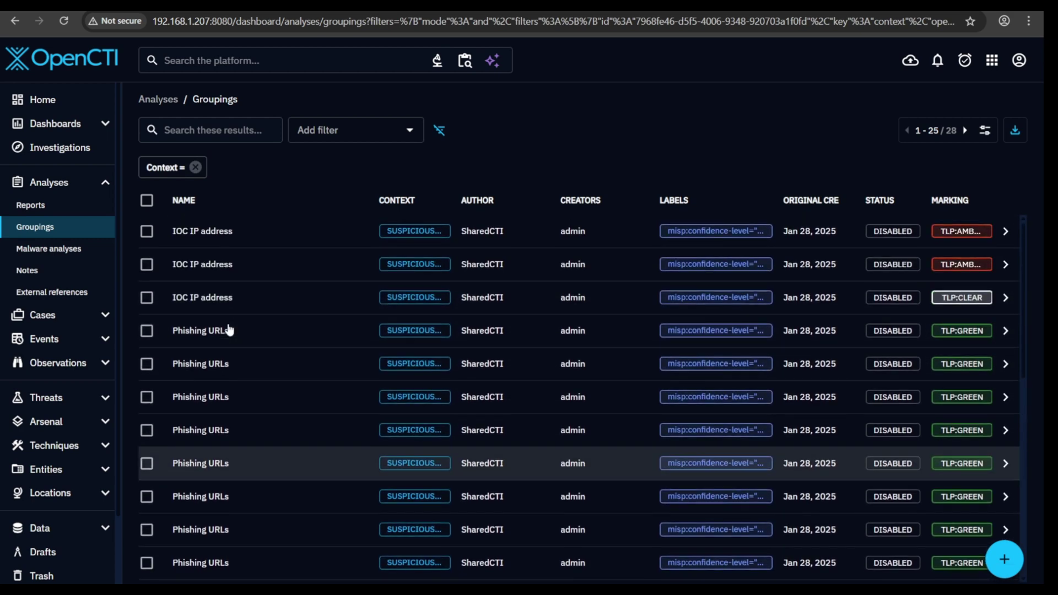
{"action": "scroll", "coordinate": [598, 338], "scroll_direction": "down", "scroll_amount": 2}
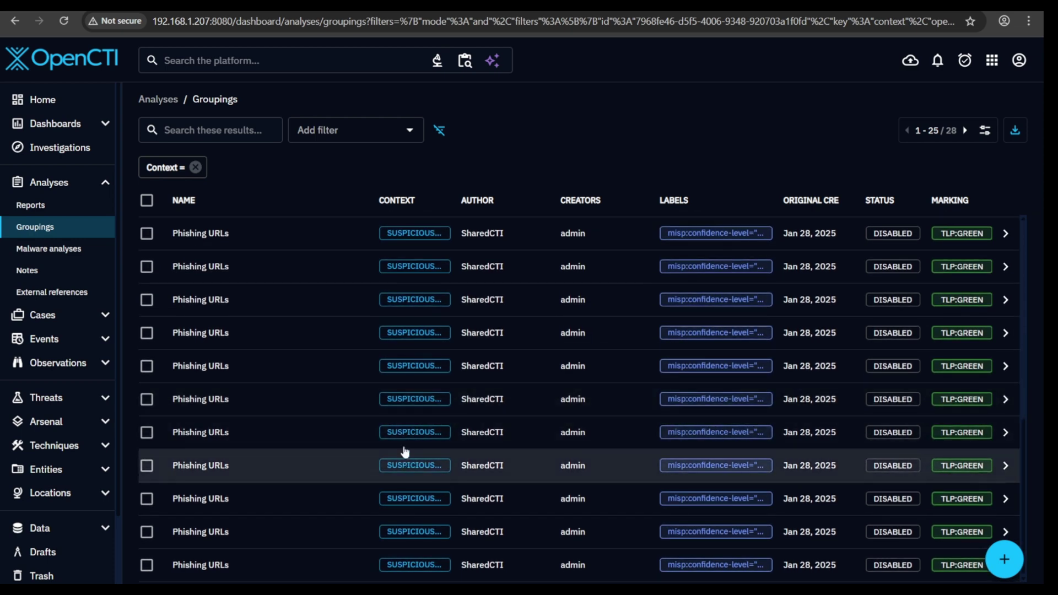
{"action": "left_click", "coordinate": [44, 250]}
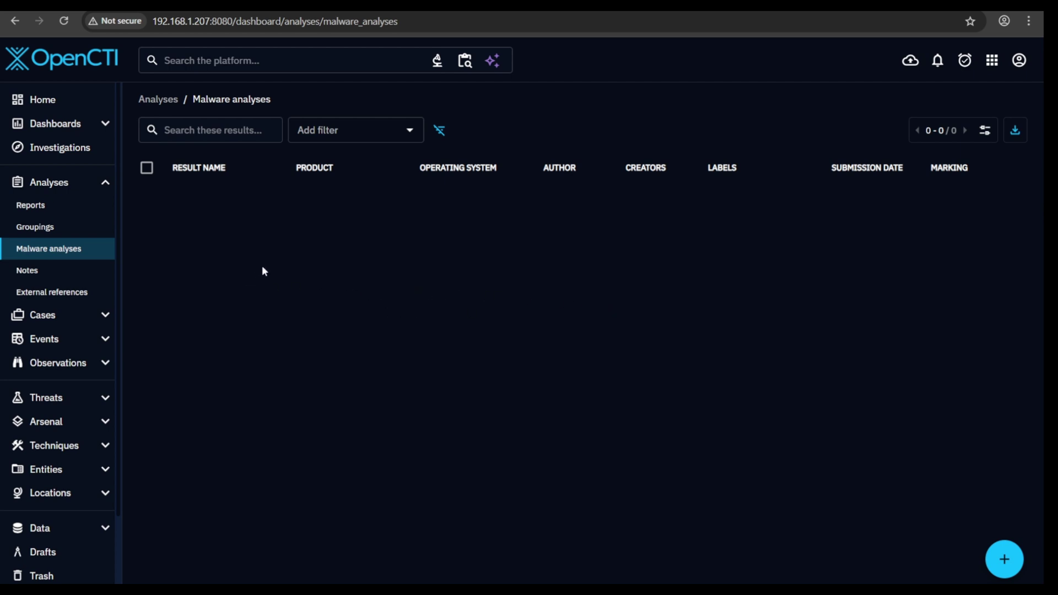
- Check Notes, External references and the Cases lists: incident responses, RFIs, takedowns, tasks
{"action": "left_click", "coordinate": [37, 274]}
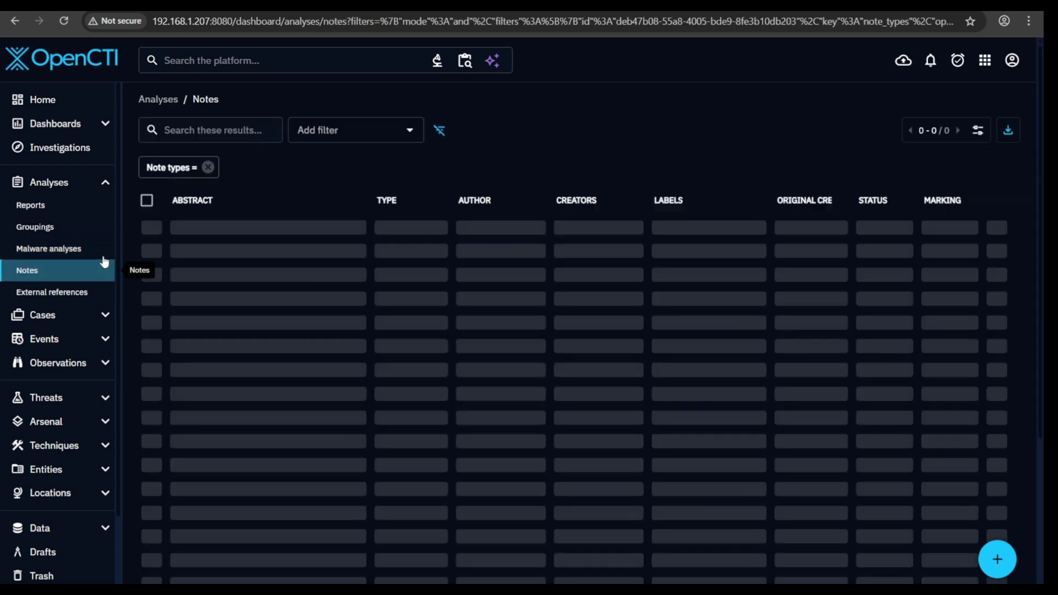
{"action": "left_click", "coordinate": [51, 293]}
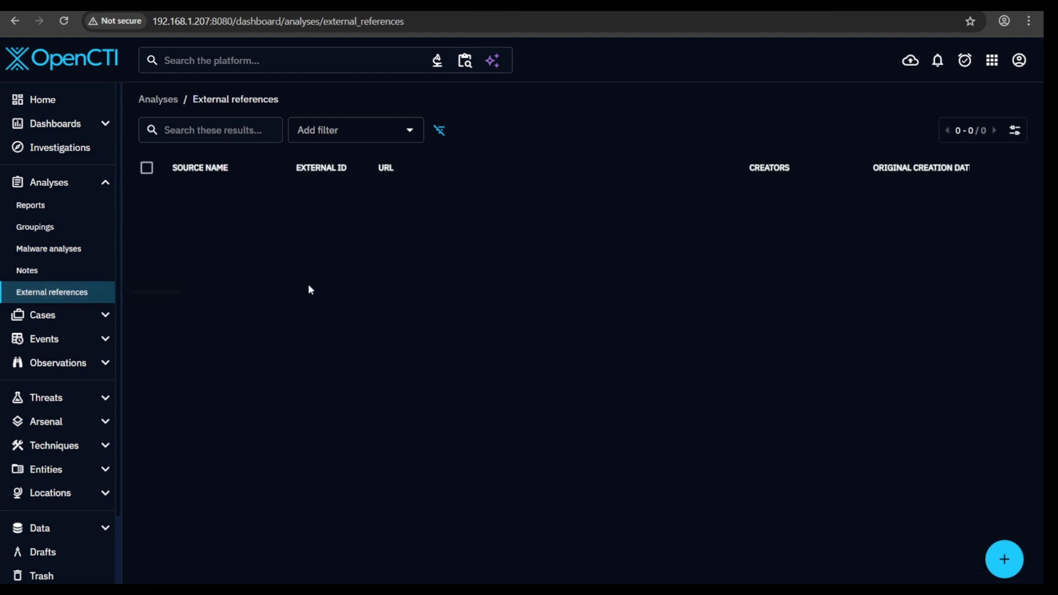
{"action": "left_click", "coordinate": [44, 315]}
{"action": "left_click", "coordinate": [51, 228]}
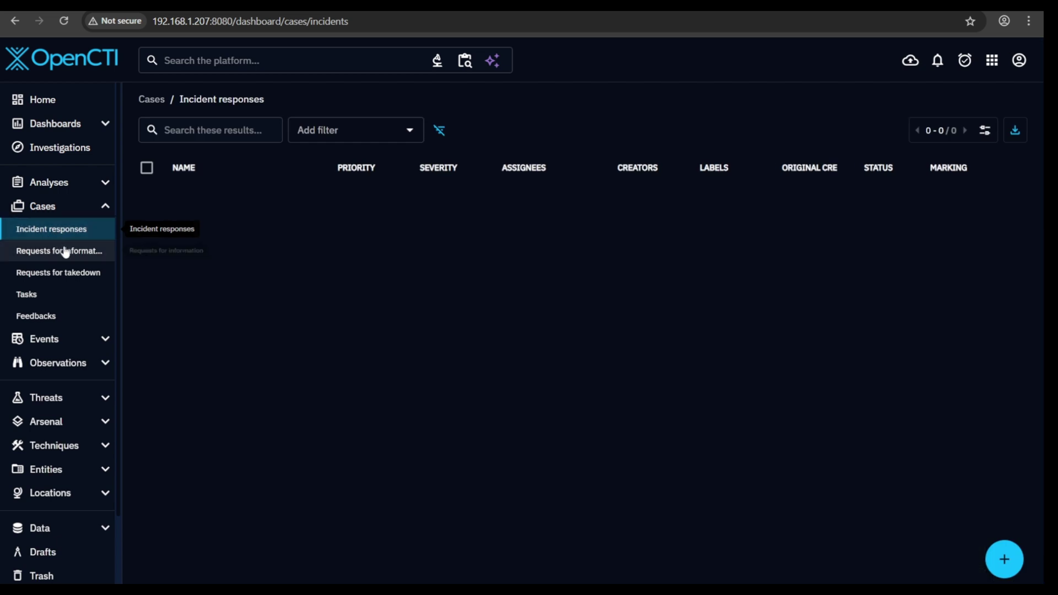
{"action": "left_click", "coordinate": [69, 254]}
{"action": "left_click", "coordinate": [69, 274]}
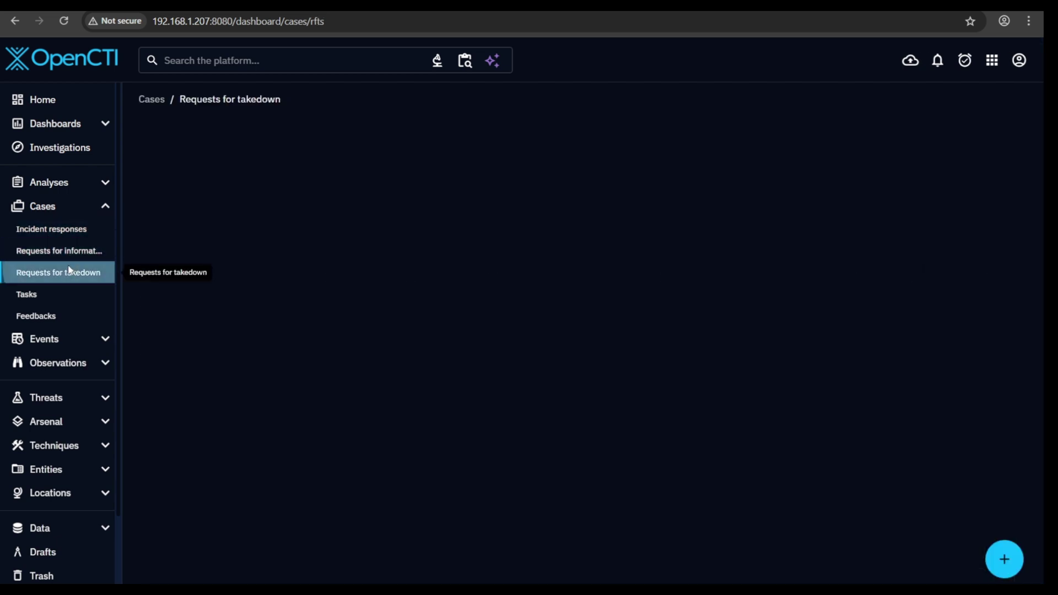
{"action": "left_click", "coordinate": [59, 294]}
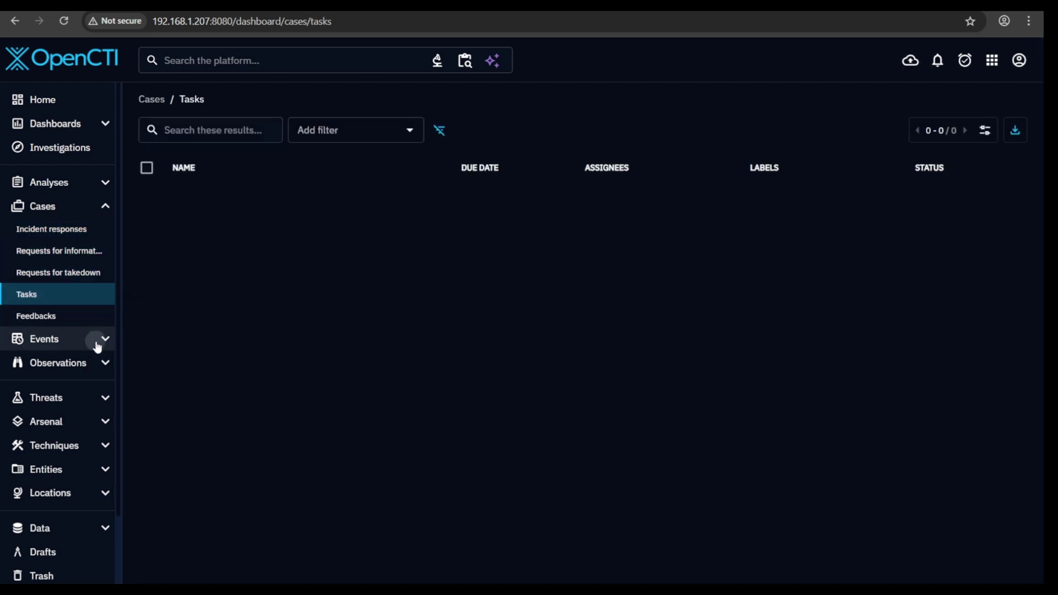
- Check Incidents and Sightings, then open Observed data showing three ip-dst entries
{"action": "left_click", "coordinate": [98, 340]}
{"action": "left_click", "coordinate": [47, 255]}
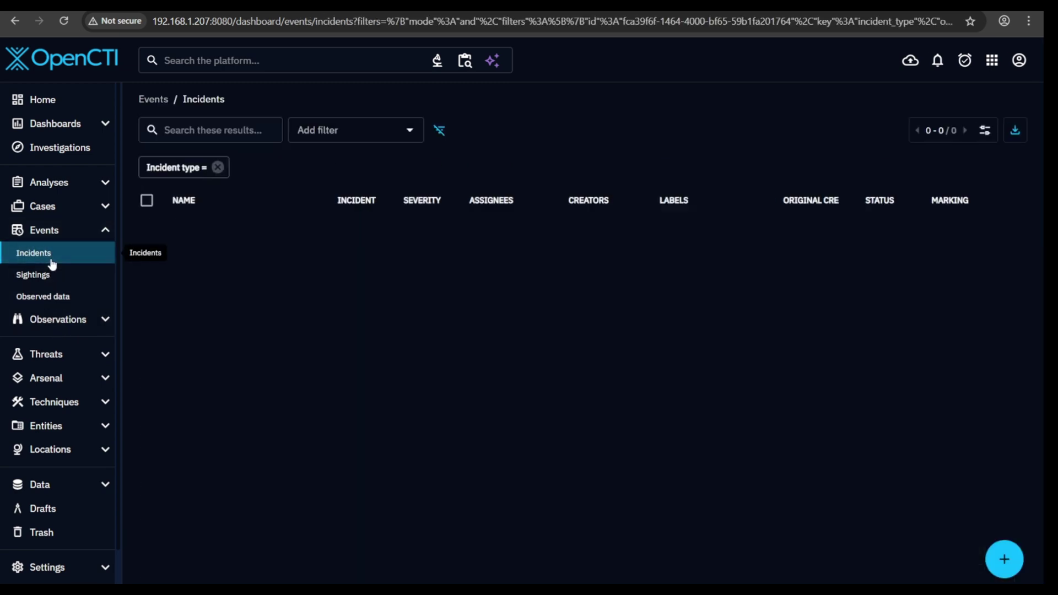
{"action": "left_click", "coordinate": [57, 276]}
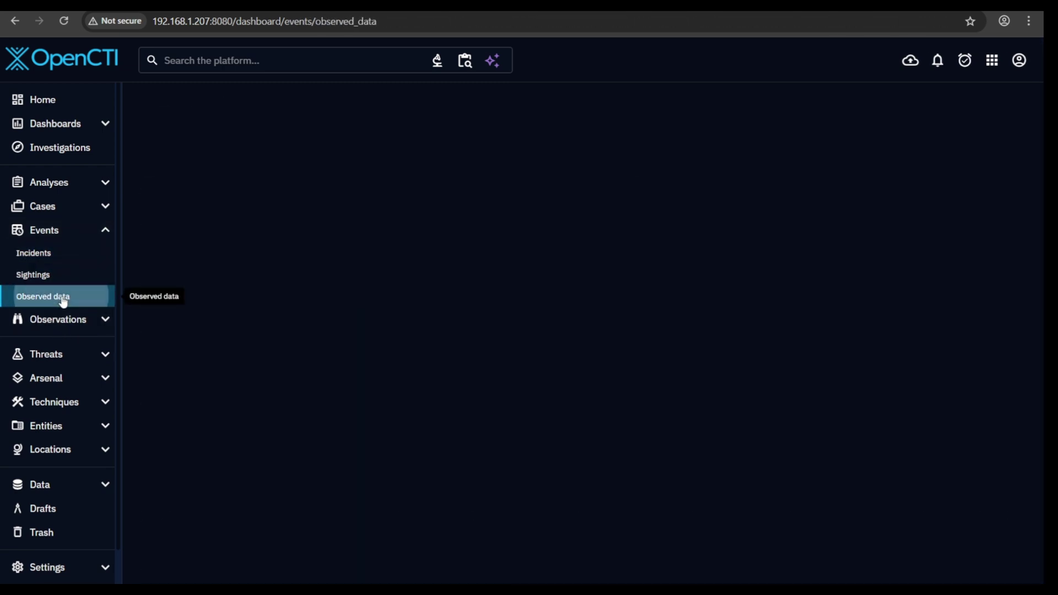
{"action": "left_click", "coordinate": [62, 299]}
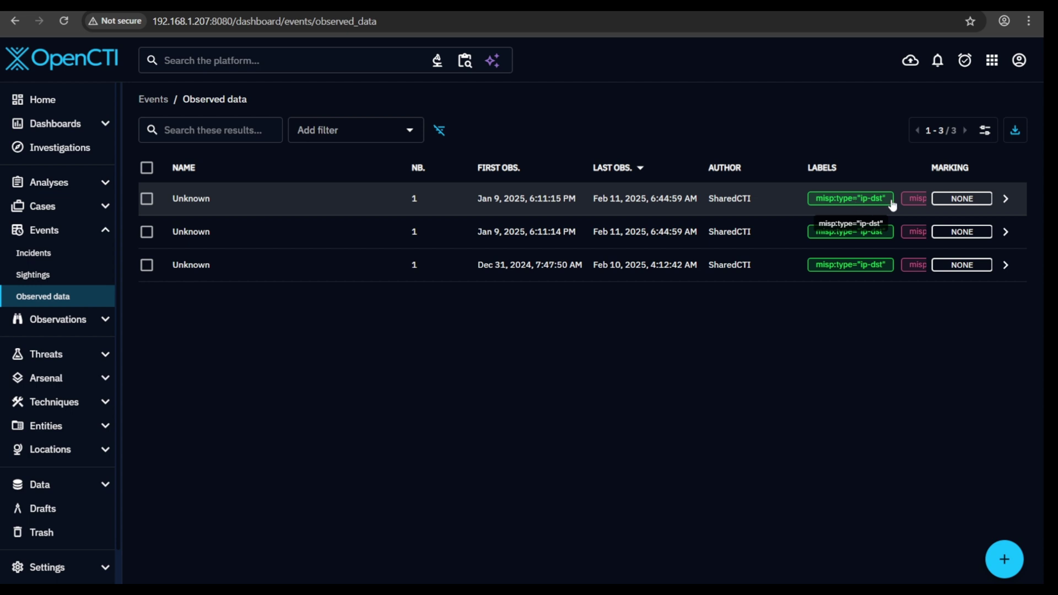
- Open the first observed data record and scroll through its overview
{"action": "left_click", "coordinate": [1006, 204]}
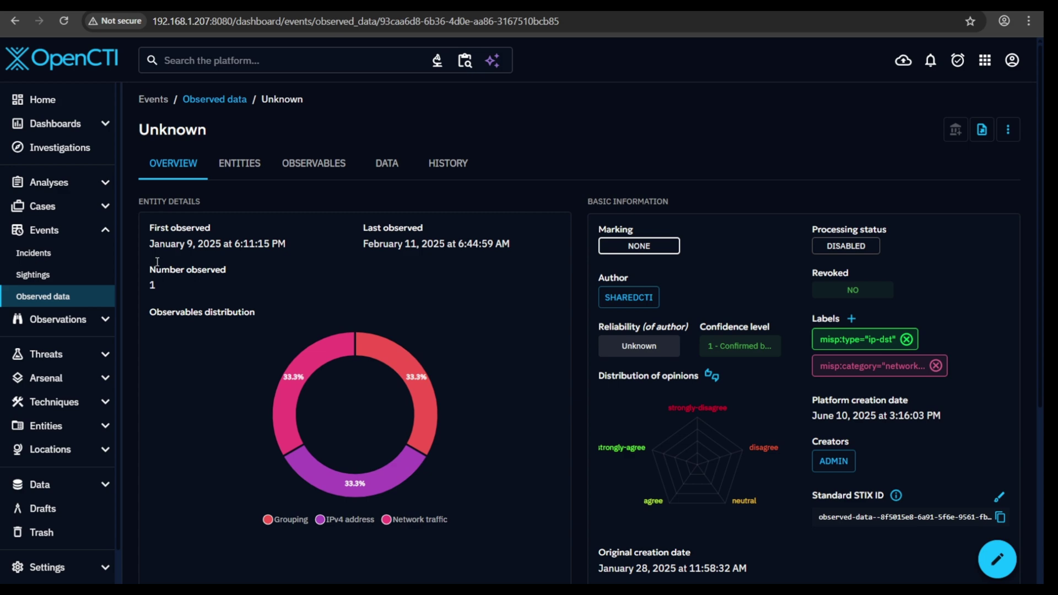
{"action": "scroll", "coordinate": [315, 313], "scroll_direction": "down", "scroll_amount": 1}
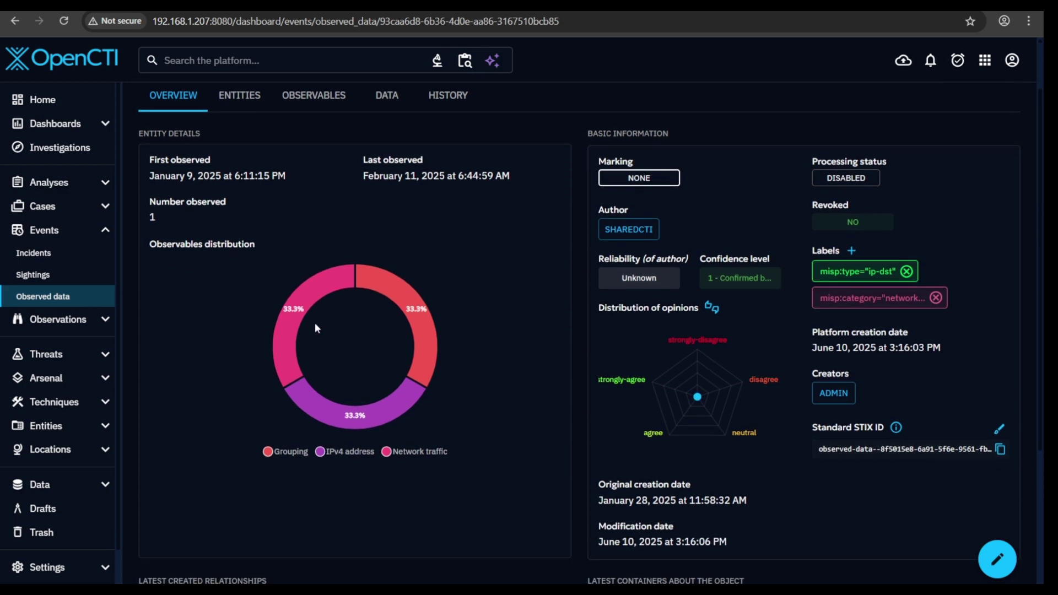
{"action": "scroll", "coordinate": [316, 328], "scroll_direction": "down", "scroll_amount": 3}
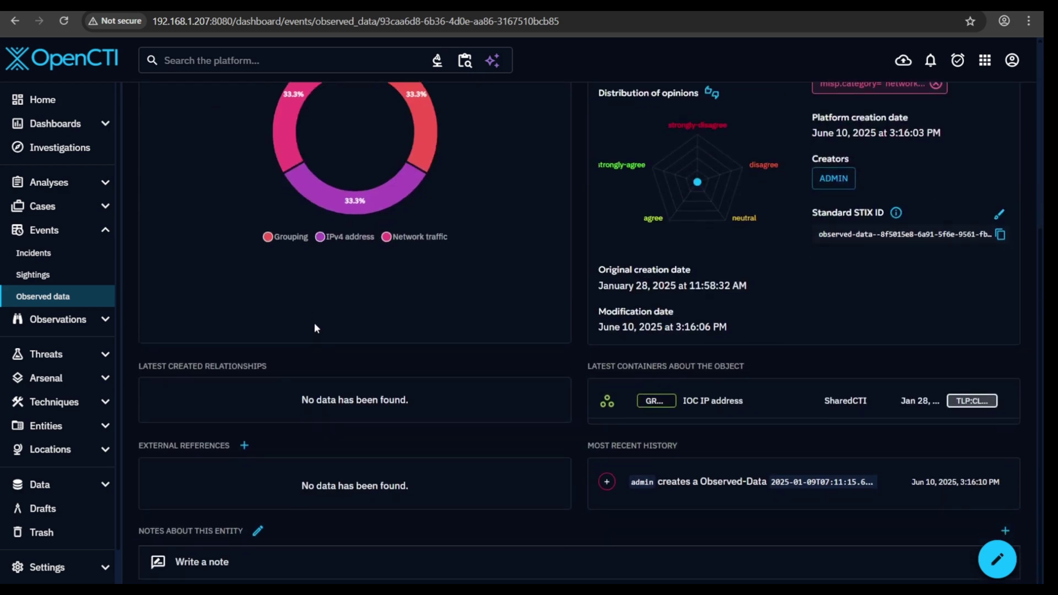
{"action": "scroll", "coordinate": [316, 328], "scroll_direction": "up", "scroll_amount": 4}
{"action": "scroll", "coordinate": [315, 328], "scroll_direction": "down", "scroll_amount": 4}
{"action": "scroll", "coordinate": [324, 330], "scroll_direction": "up", "scroll_amount": 5}
- Check its entities and observables, then open IPv4 address 15.197.148.33
{"action": "left_click", "coordinate": [238, 172]}
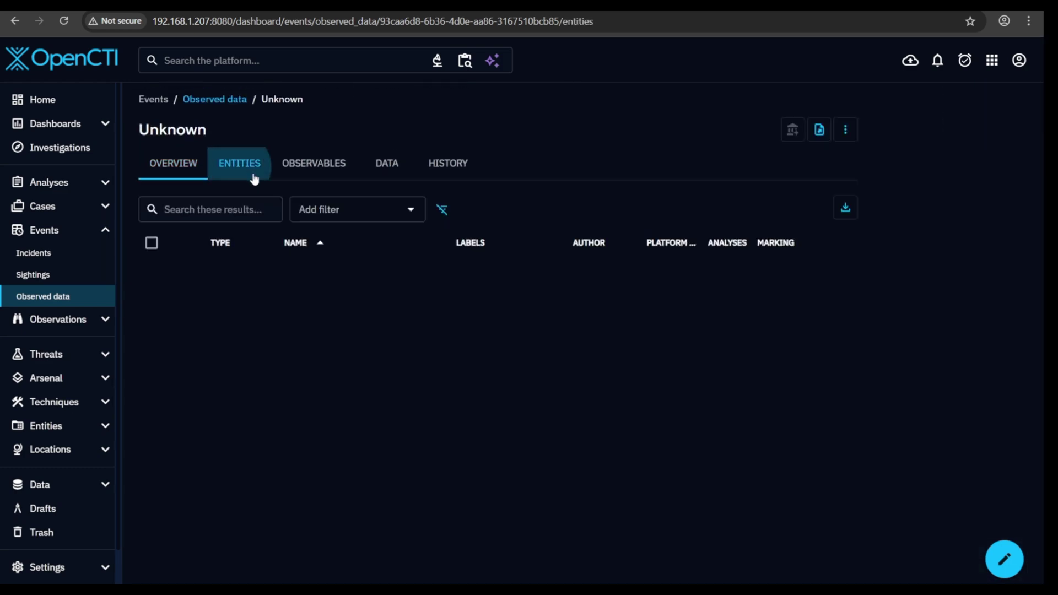
{"action": "left_click", "coordinate": [332, 169]}
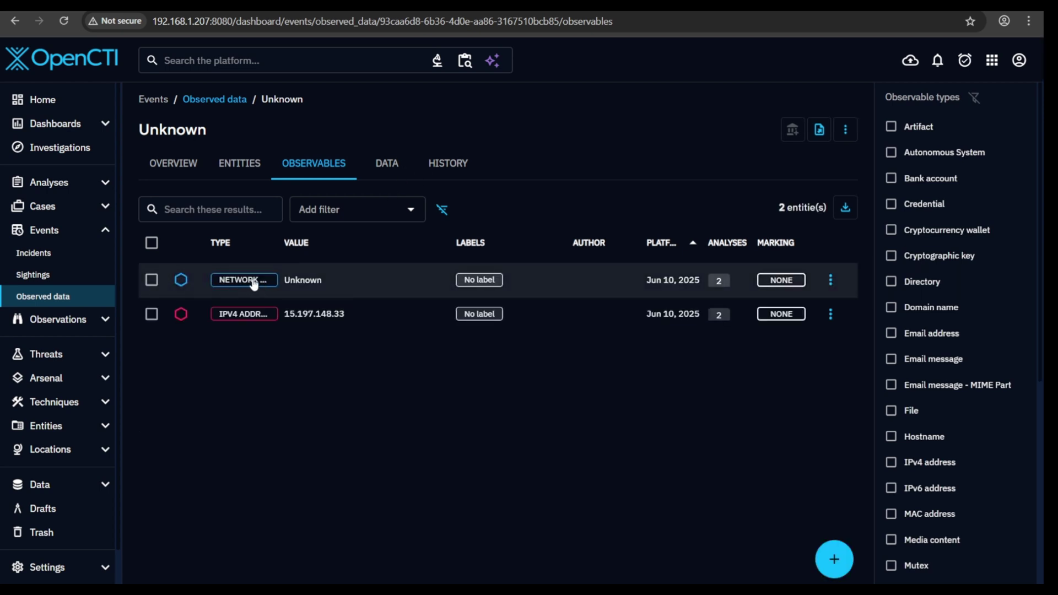
{"action": "double_click", "coordinate": [284, 244]}
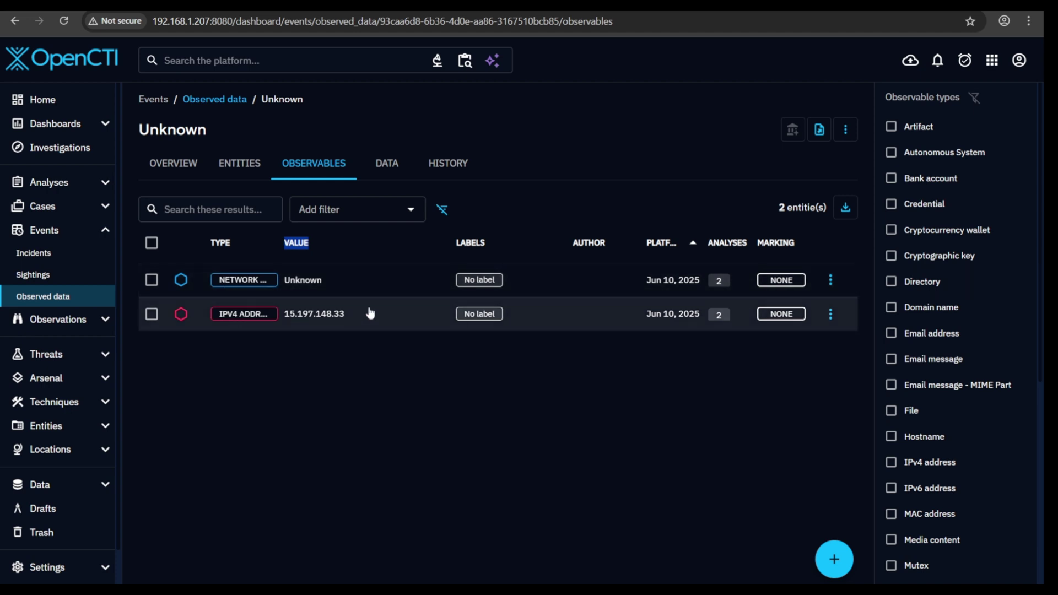
{"action": "left_click", "coordinate": [350, 315]}
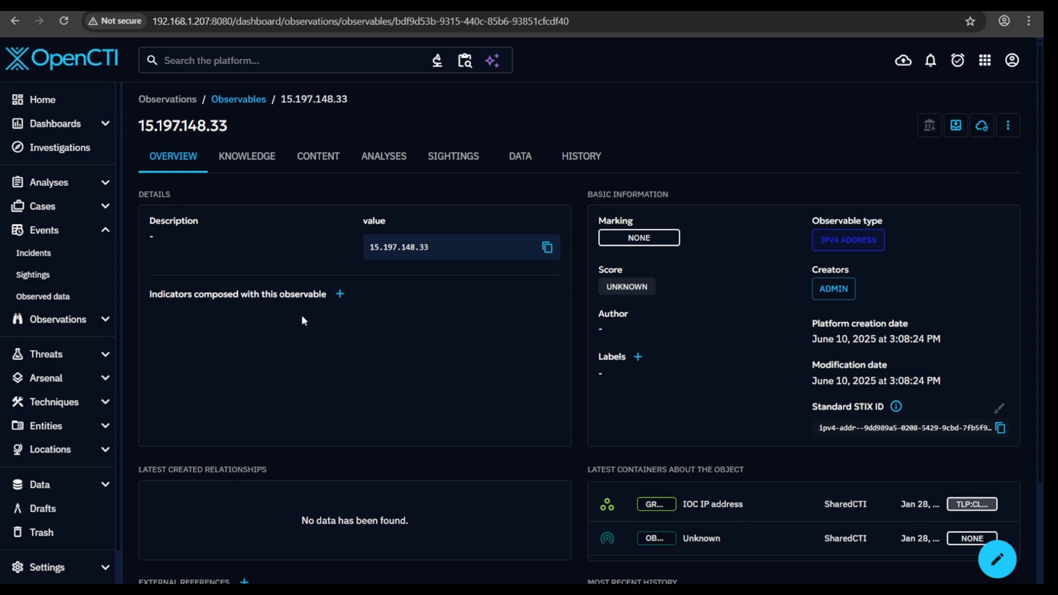
- Step through the 15.197.148.33 observable's Knowledge, Content, Analyses, Sightings, Data and History views, ending on one creation entry and zero sightings
{"action": "scroll", "coordinate": [306, 325], "scroll_direction": "down", "scroll_amount": 3}
{"action": "scroll", "coordinate": [313, 325], "scroll_direction": "up", "scroll_amount": 3}
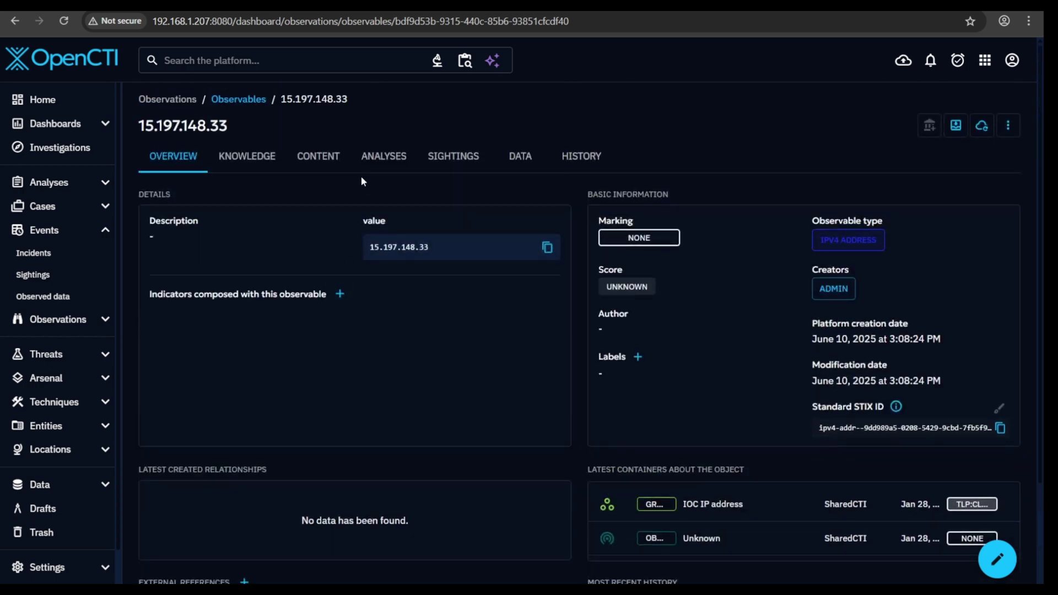
{"action": "left_click", "coordinate": [269, 163]}
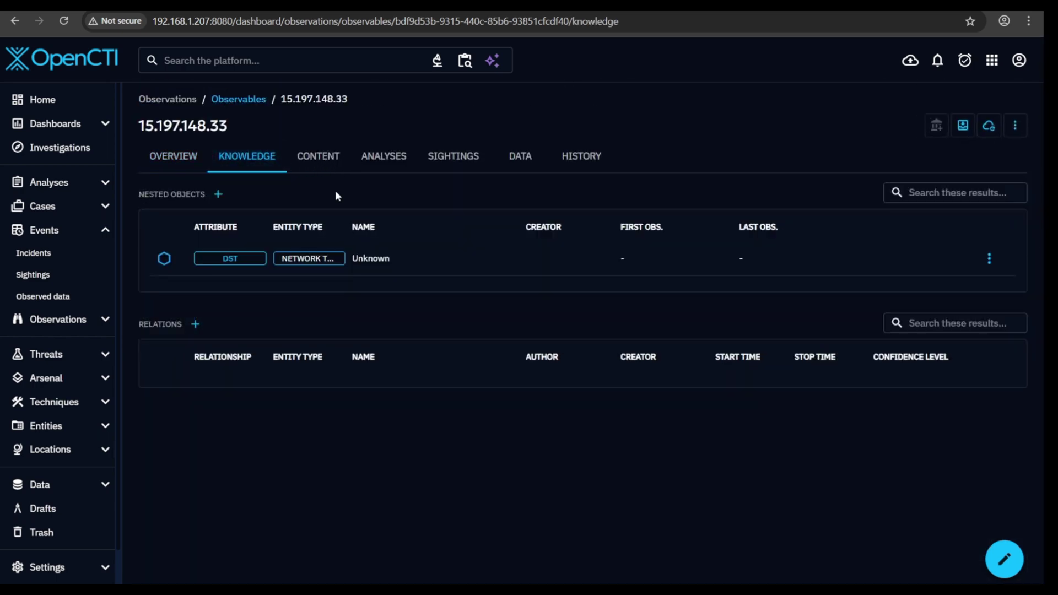
{"action": "left_click", "coordinate": [323, 168]}
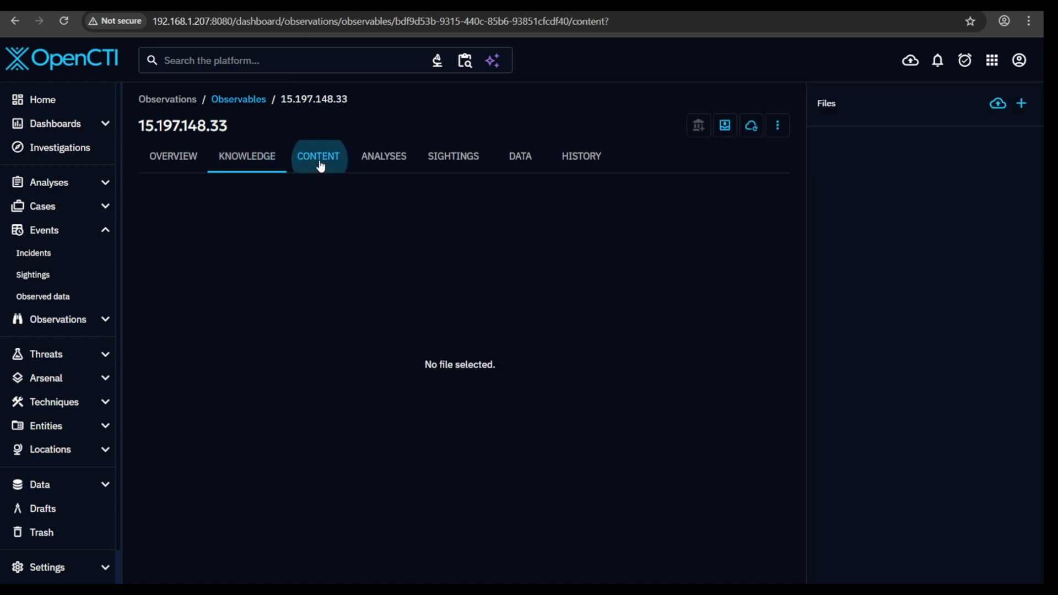
{"action": "left_click", "coordinate": [380, 160]}
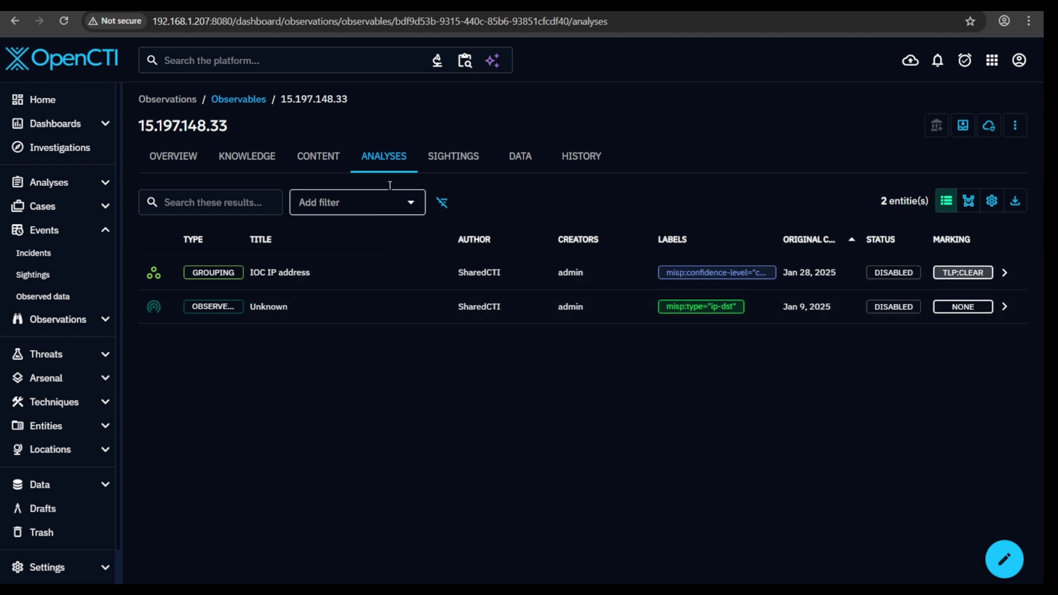
{"action": "left_click", "coordinate": [453, 161]}
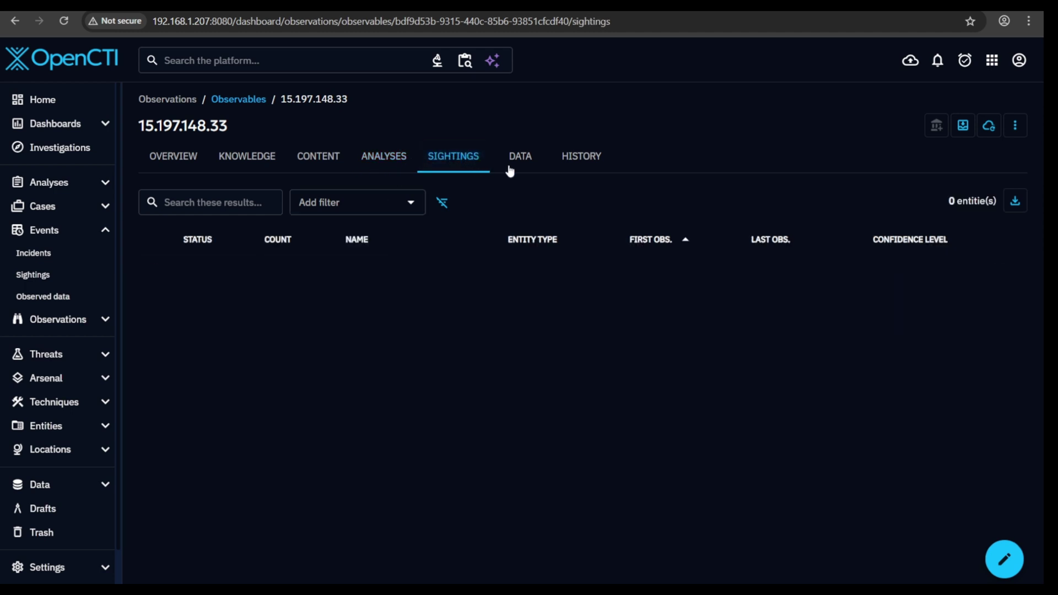
{"action": "left_click", "coordinate": [524, 163]}
{"action": "left_click", "coordinate": [582, 164]}
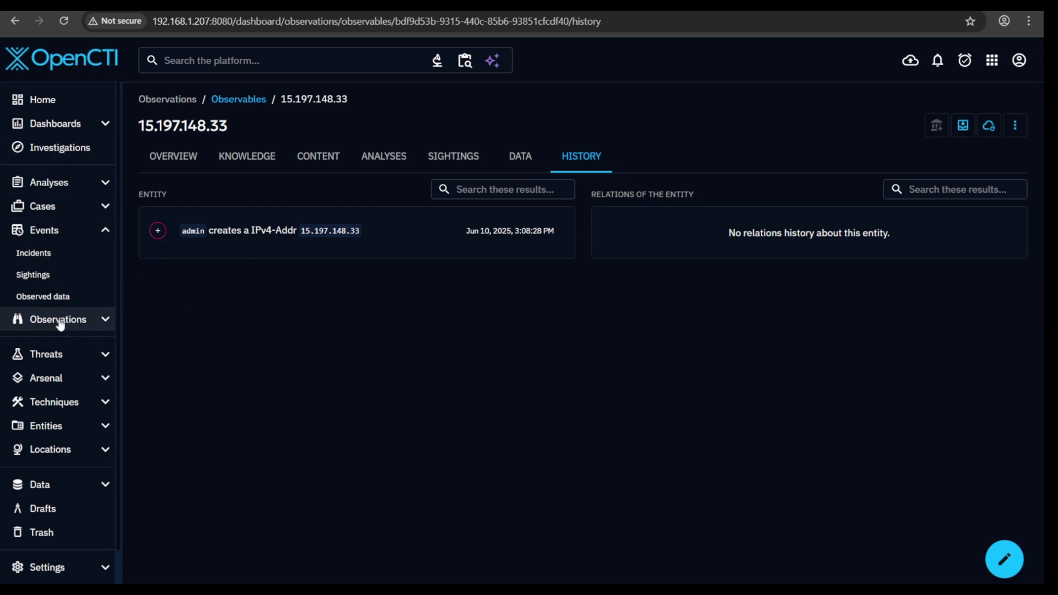
- Go back to the home dashboard and scroll down to the Latest Reports table and Most Active Labels chart
{"action": "left_click", "coordinate": [31, 101]}
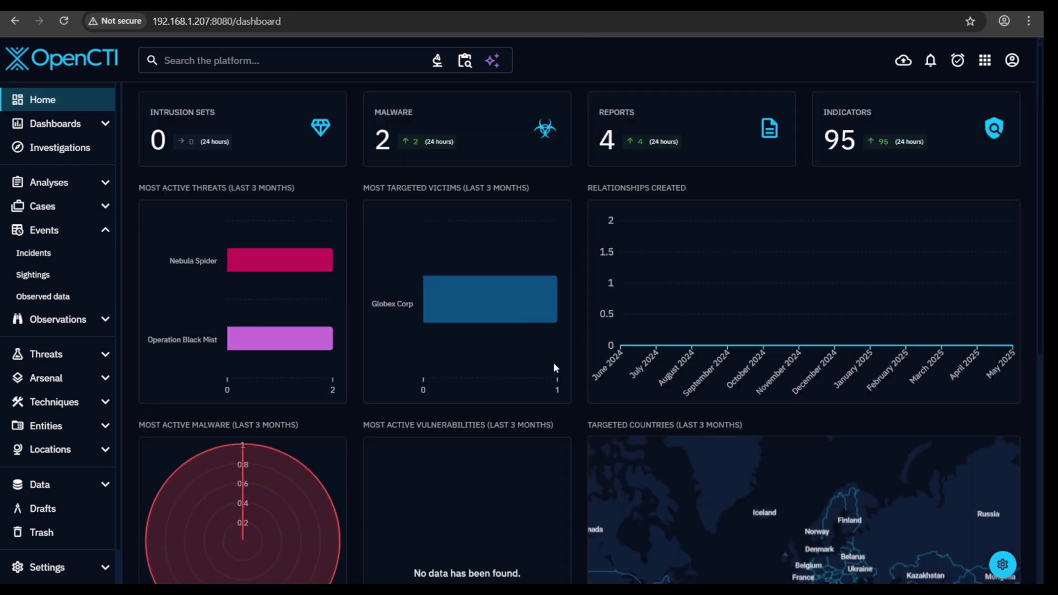
{"action": "scroll", "coordinate": [546, 363], "scroll_direction": "down", "scroll_amount": 8}
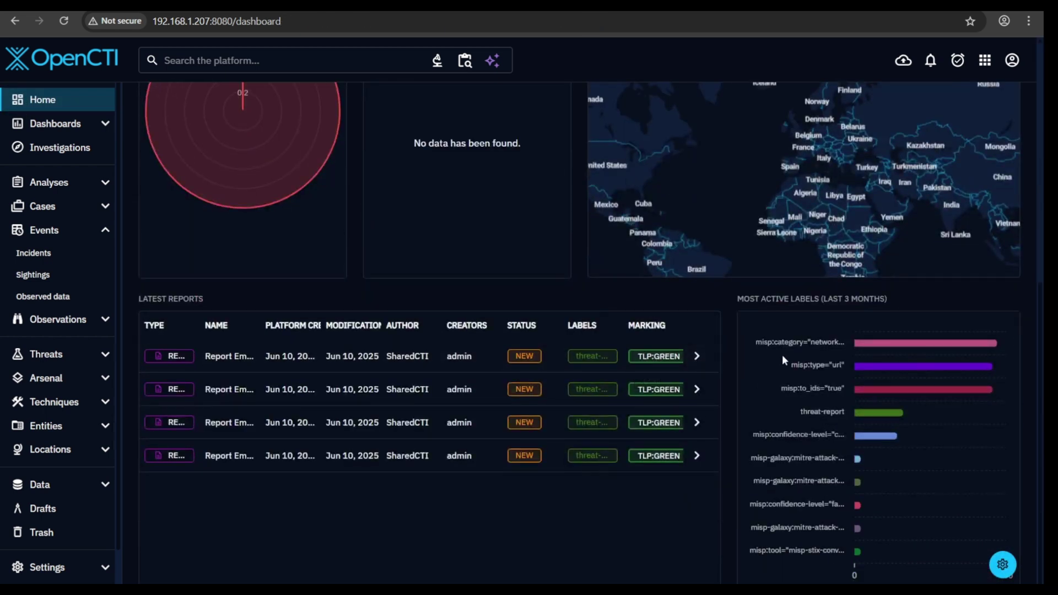